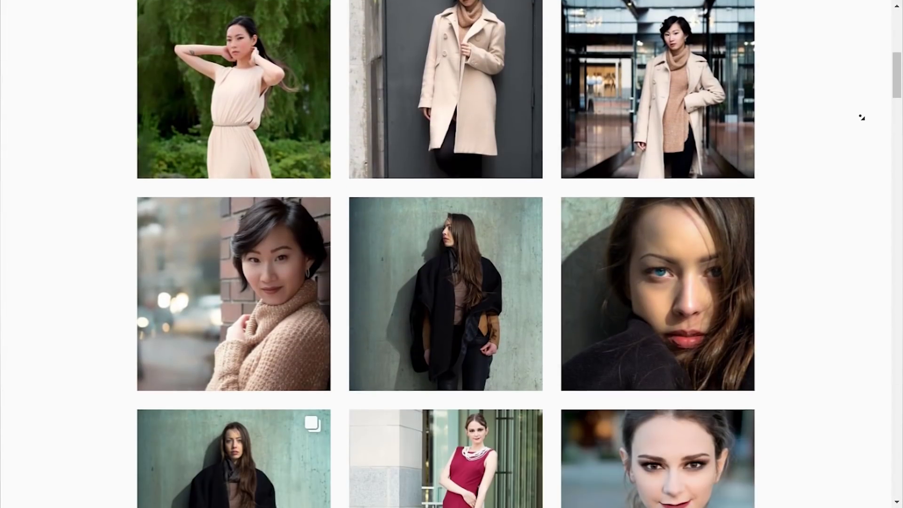
{"action": "scroll", "coordinate": [861, 117], "scroll_direction": "down", "scroll_amount": 3}
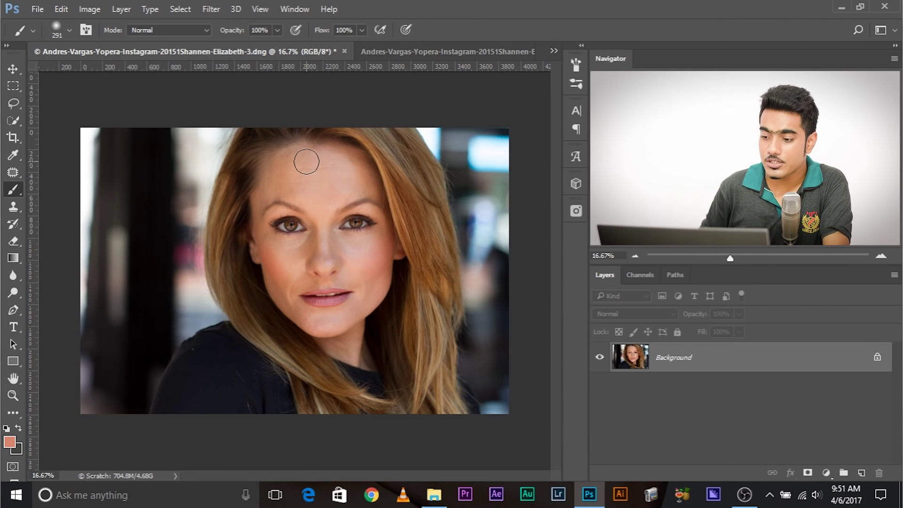
Add a Levels adjustment layer above the Background and close its properties without changing the levels.
{"action": "left_click", "coordinate": [825, 473]}
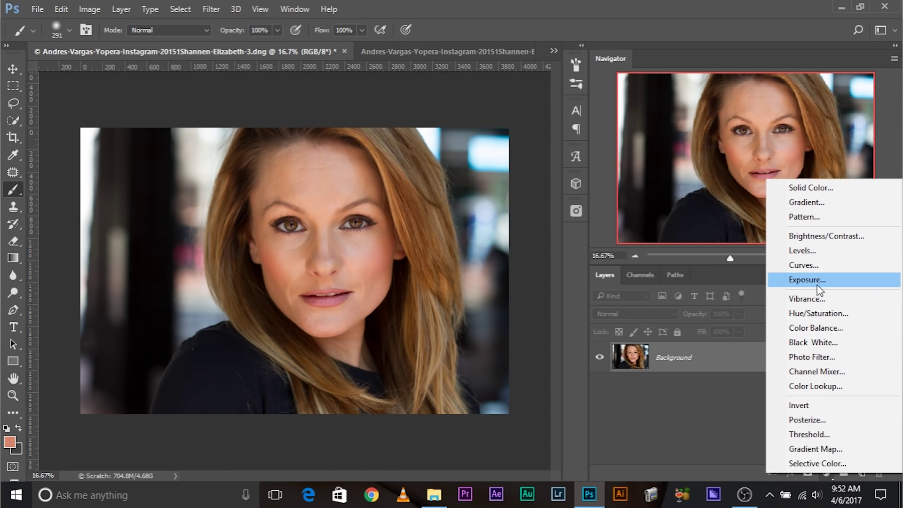
{"action": "left_click", "coordinate": [817, 250]}
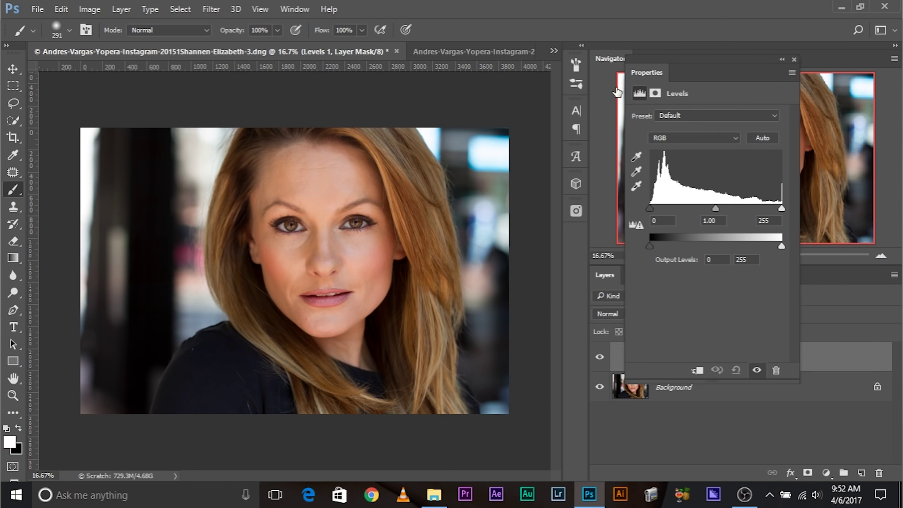
{"action": "left_click_drag", "start_coordinate": [657, 75], "coordinate": [551, 74]}
{"action": "left_click", "coordinate": [676, 58]}
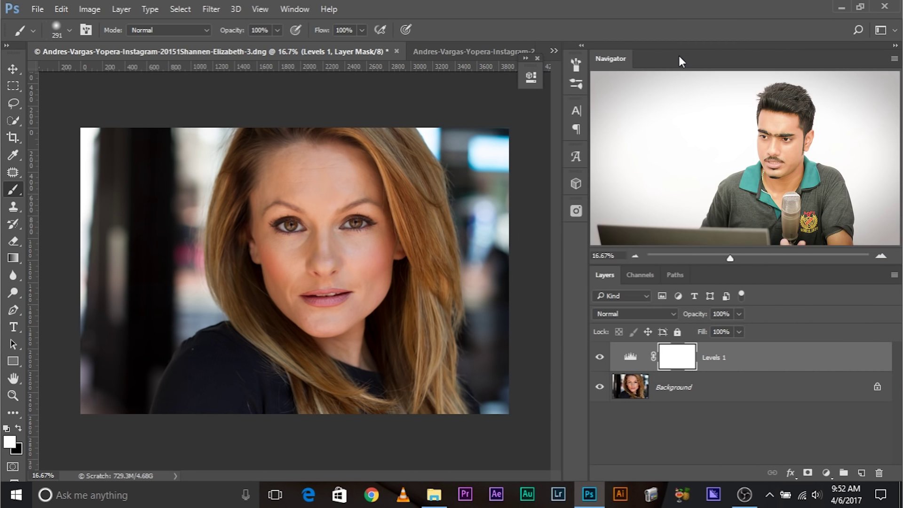
{"action": "left_click", "coordinate": [538, 58]}
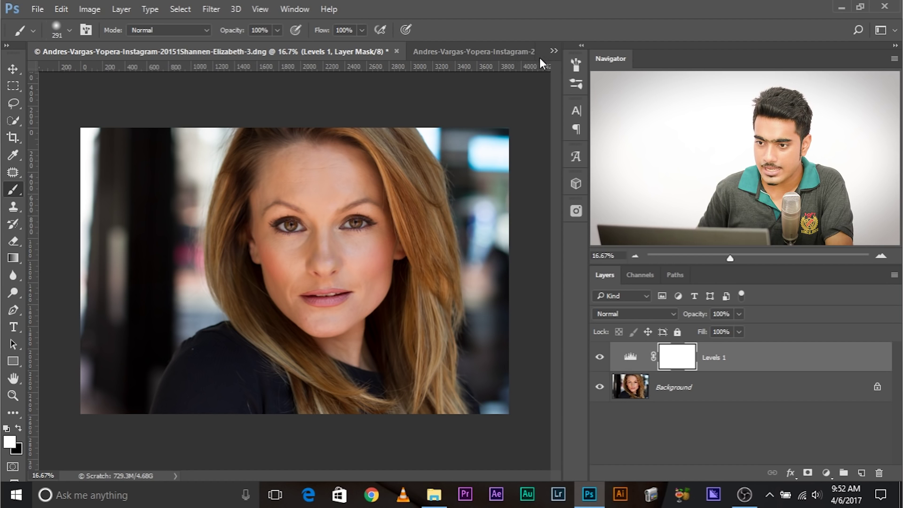
Set the Levels layer's blend mode to Screen and invert its mask to black.
{"action": "left_click", "coordinate": [635, 312]}
{"action": "left_click", "coordinate": [658, 137]}
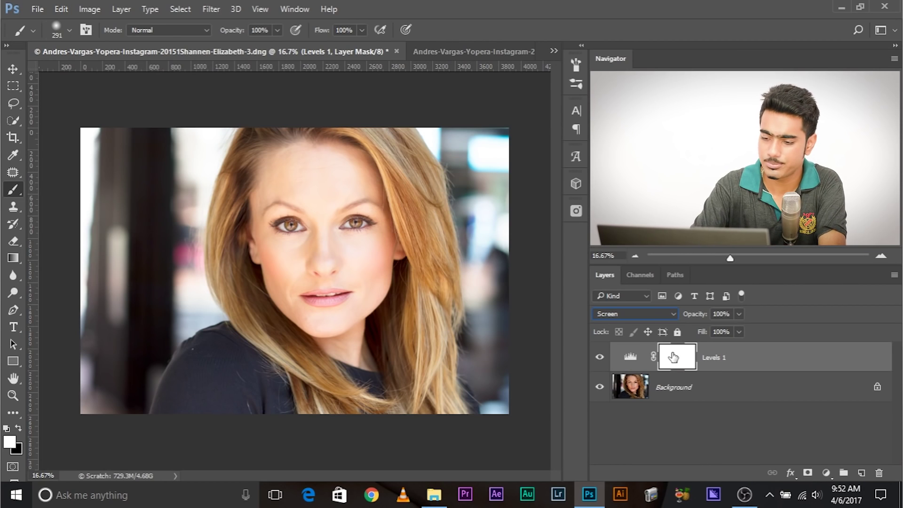
{"action": "key", "text": "ctrl+i"}
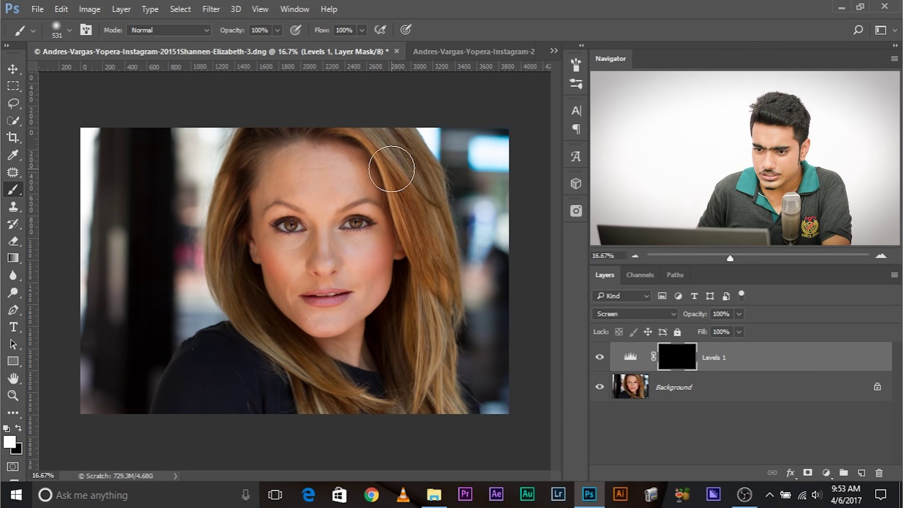
Paint white on the Levels mask with a soft 1051 px brush over the upper hair on the image's right side.
{"action": "left_click_drag", "start_coordinate": [350, 123], "coordinate": [369, 127]}
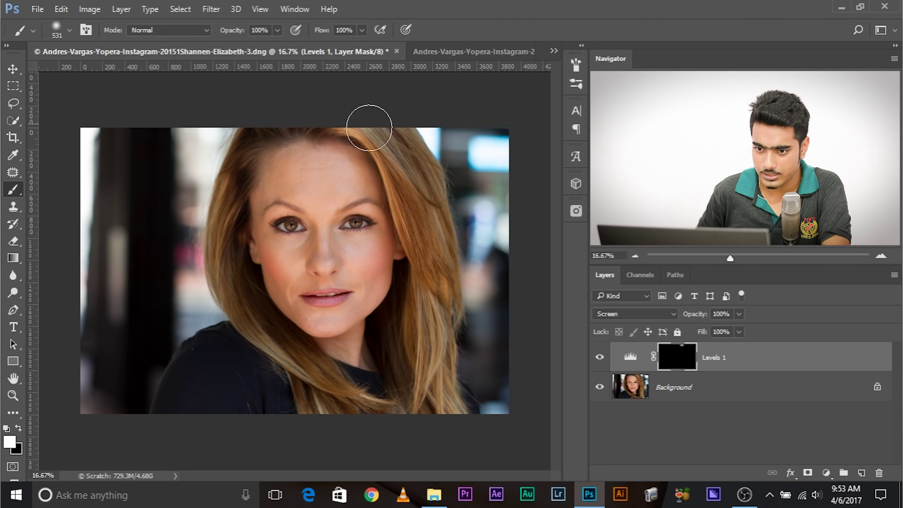
{"action": "key", "text": "ctrl+plus"}
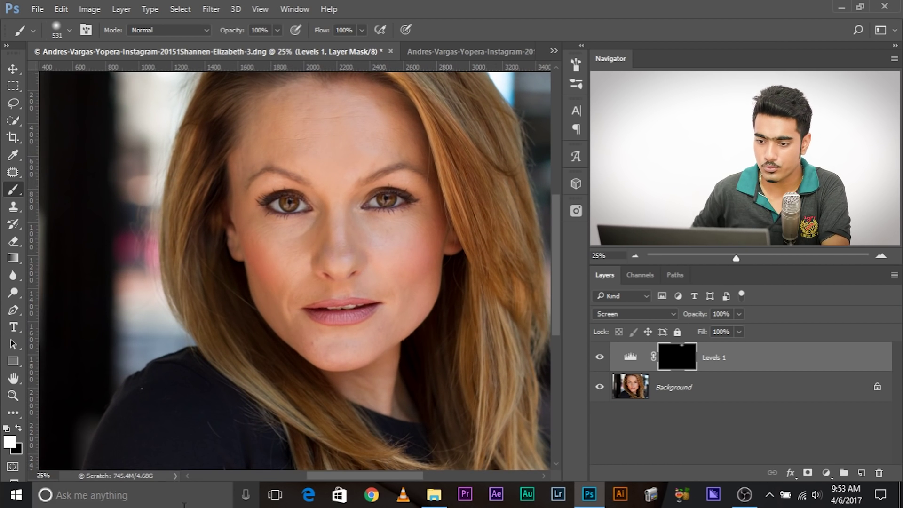
{"action": "left_click_drag", "start_coordinate": [555, 289], "coordinate": [555, 268]}
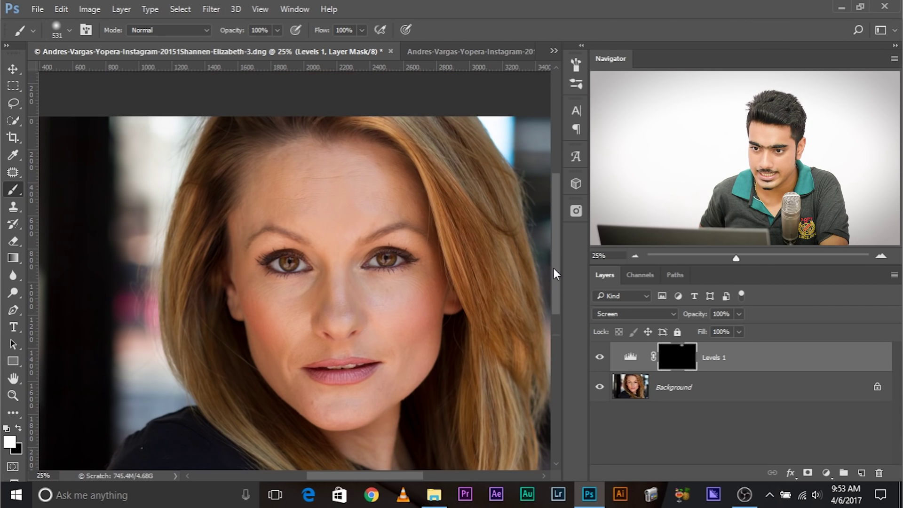
{"action": "scroll", "coordinate": [405, 414], "scroll_direction": "down", "scroll_amount": 1}
{"action": "left_click_drag", "start_coordinate": [379, 476], "coordinate": [397, 476]}
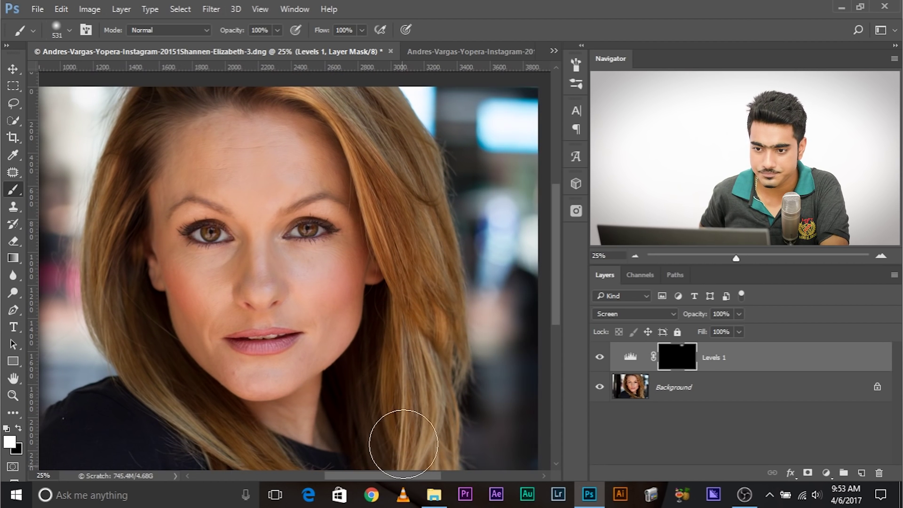
{"action": "scroll", "coordinate": [390, 258], "scroll_direction": "up", "scroll_amount": 2}
{"action": "left_click_drag", "start_coordinate": [378, 269], "coordinate": [435, 287]}
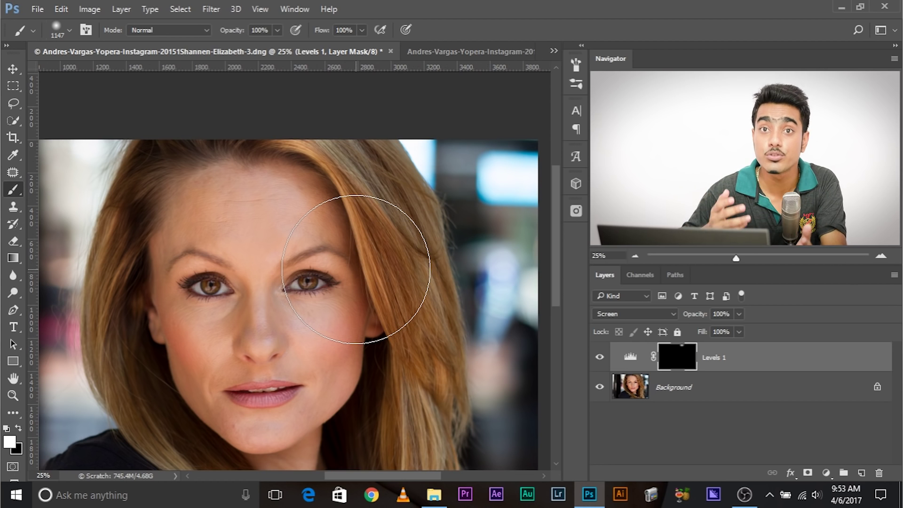
{"action": "left_click_drag", "start_coordinate": [371, 269], "coordinate": [357, 264]}
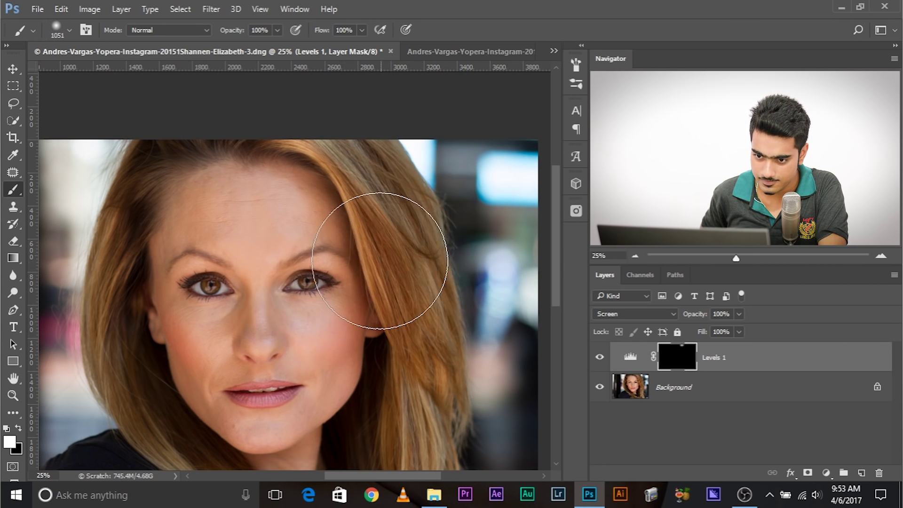
{"action": "left_click", "coordinate": [368, 261]}
Paint white on the mask with a 979 px brush over the lower hair on the image's right side.
{"action": "scroll", "coordinate": [409, 273], "scroll_direction": "down", "scroll_amount": 3}
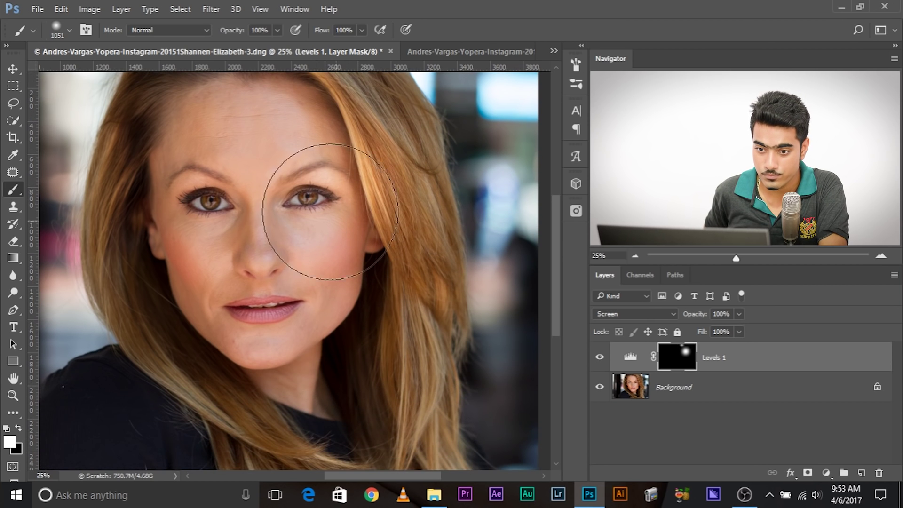
{"action": "left_click_drag", "start_coordinate": [366, 313], "coordinate": [355, 274]}
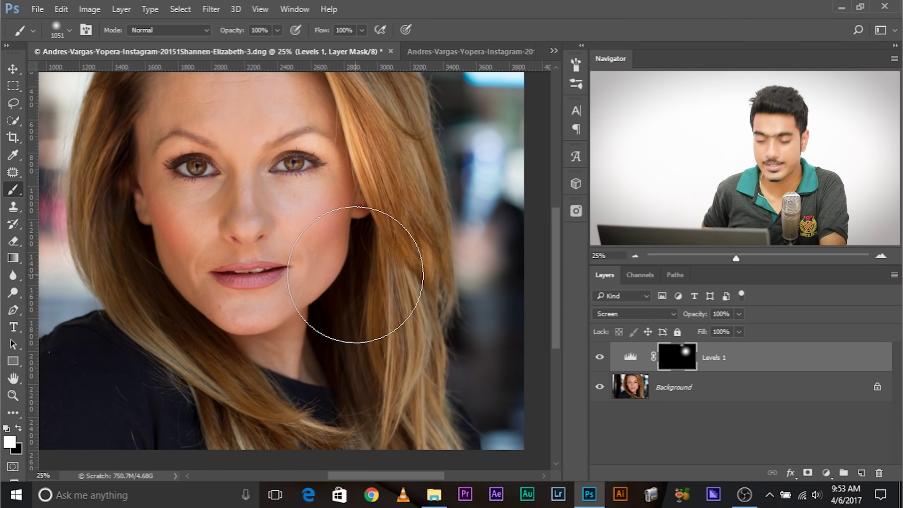
{"action": "mouse_move", "coordinate": [387, 359]}
{"action": "left_mouse_down"}
{"action": "mouse_move", "coordinate": [379, 358]}
{"action": "mouse_move", "coordinate": [405, 343]}
{"action": "left_mouse_up"}
{"action": "left_click", "coordinate": [405, 343]}
Enlarge the brush to 1355 px and paint white on the mask over the upper hair on the image's left side.
{"action": "left_click_drag", "start_coordinate": [303, 262], "coordinate": [390, 347]}
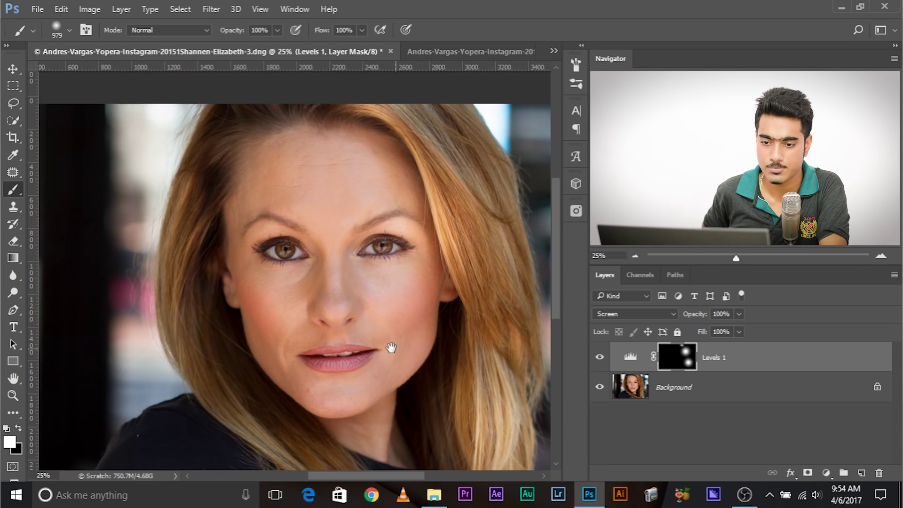
{"action": "left_click_drag", "start_coordinate": [165, 254], "coordinate": [195, 257]}
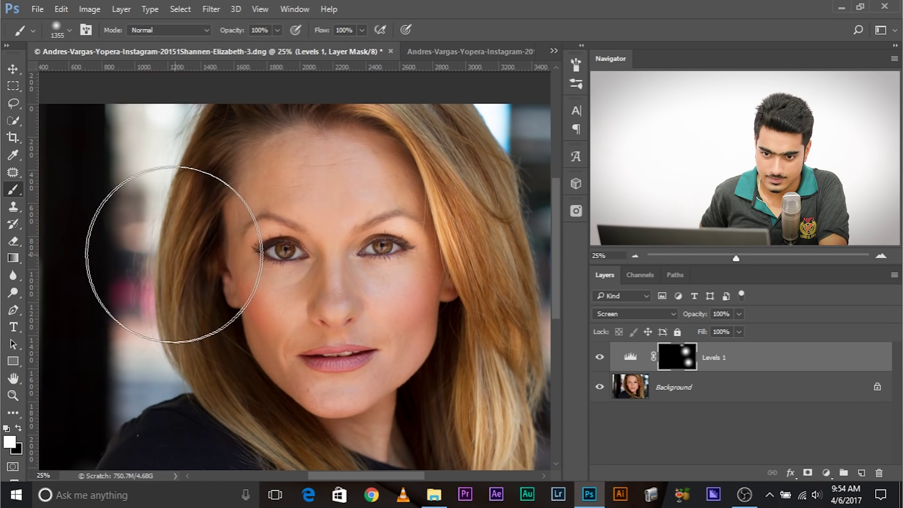
{"action": "left_click", "coordinate": [178, 250]}
{"action": "left_click_drag", "start_coordinate": [178, 246], "coordinate": [136, 247]}
{"action": "mouse_move", "coordinate": [283, 202]}
{"action": "left_mouse_down"}
{"action": "mouse_move", "coordinate": [273, 175]}
{"action": "mouse_move", "coordinate": [265, 200]}
{"action": "left_mouse_up"}
{"action": "left_click", "coordinate": [219, 106]}
Paint white on the mask with a 1131 px brush over the hair falling past the shoulder on the image's left side.
{"action": "left_click_drag", "start_coordinate": [325, 347], "coordinate": [284, 238]}
{"action": "left_click_drag", "start_coordinate": [264, 339], "coordinate": [286, 339]}
{"action": "left_click", "coordinate": [229, 324]}
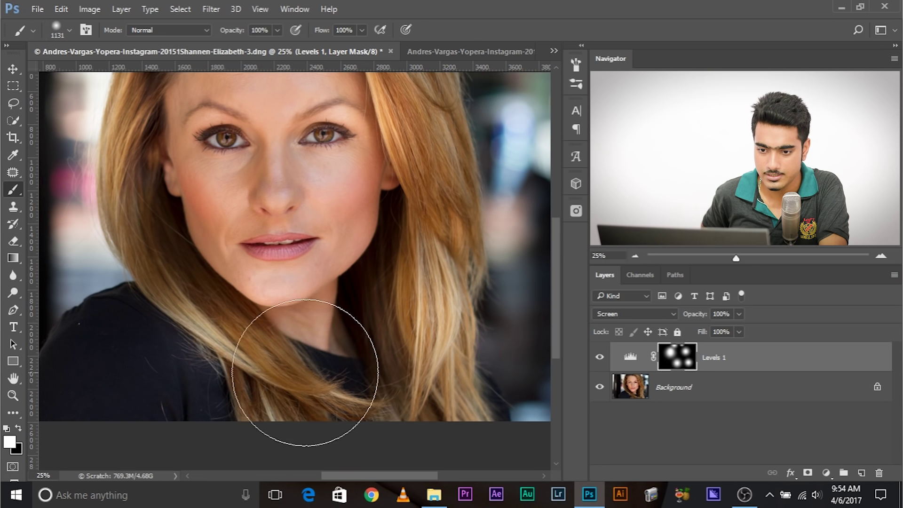
{"action": "left_click_drag", "start_coordinate": [149, 292], "coordinate": [115, 380]}
{"action": "left_click_drag", "start_coordinate": [271, 328], "coordinate": [285, 257]}
{"action": "left_click", "coordinate": [599, 356]}
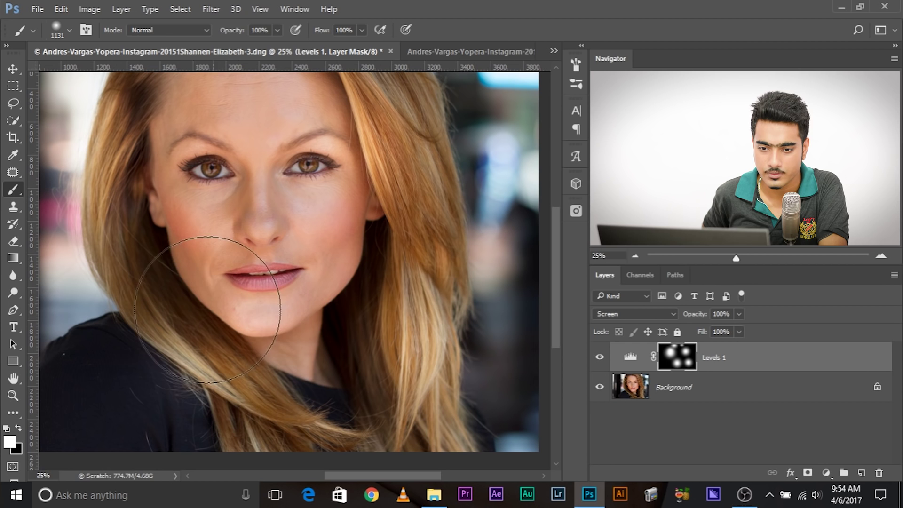
Paint white on the mask over the lower hair ends with a 643 px brush and over the crown with an 811 px brush.
{"action": "mouse_move", "coordinate": [340, 412]}
{"action": "left_mouse_down"}
{"action": "mouse_move", "coordinate": [323, 415]}
{"action": "mouse_move", "coordinate": [355, 430]}
{"action": "mouse_move", "coordinate": [338, 424]}
{"action": "left_mouse_up"}
{"action": "left_click", "coordinate": [338, 424]}
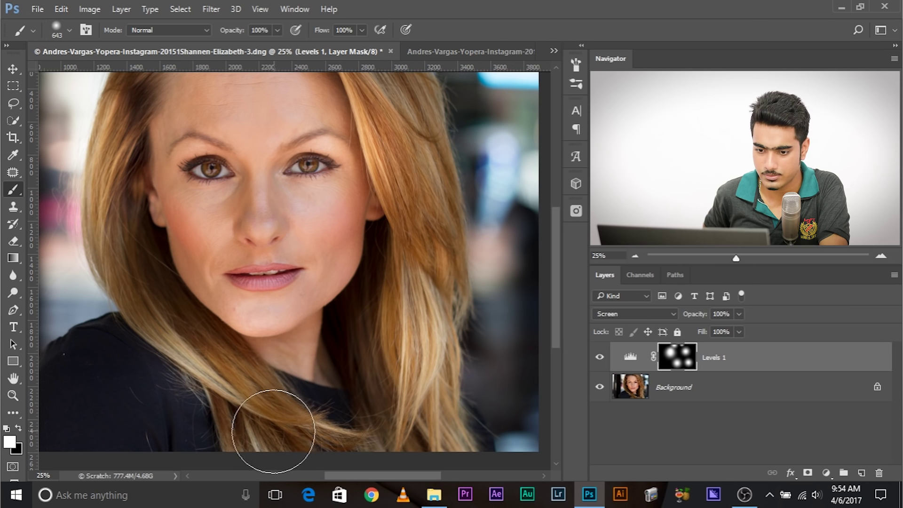
{"action": "scroll", "coordinate": [453, 298], "scroll_direction": "up", "scroll_amount": 3}
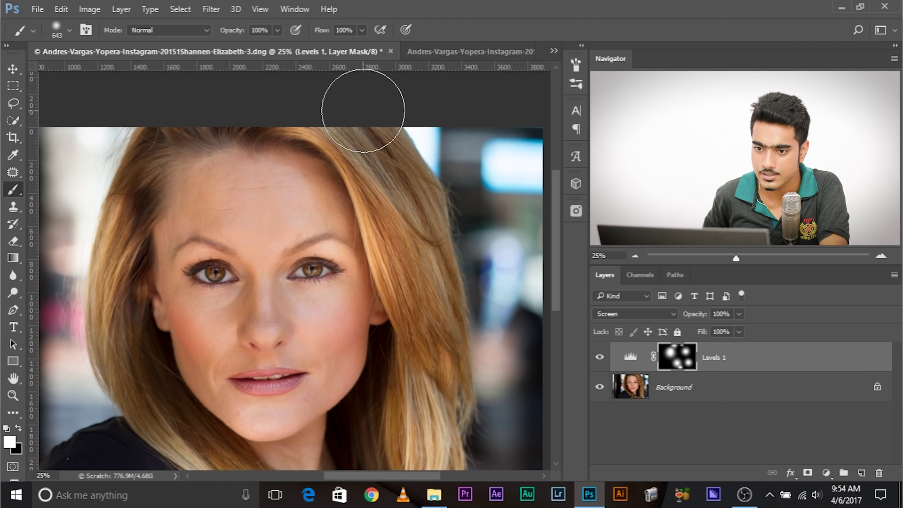
{"action": "left_click_drag", "start_coordinate": [376, 163], "coordinate": [390, 161]}
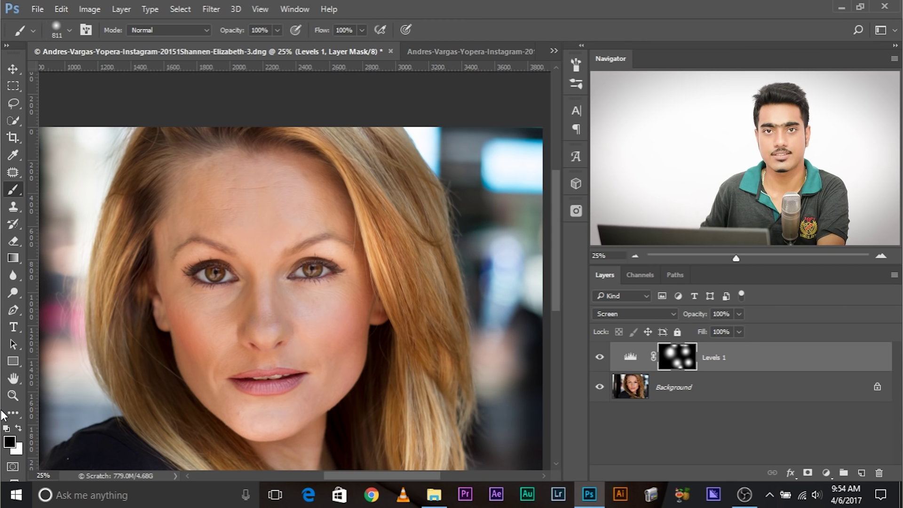
Paint black on the mask with a 307 px brush over the face to remove the brightening from the skin.
{"action": "scroll", "coordinate": [282, 277], "scroll_direction": "up", "scroll_amount": 3}
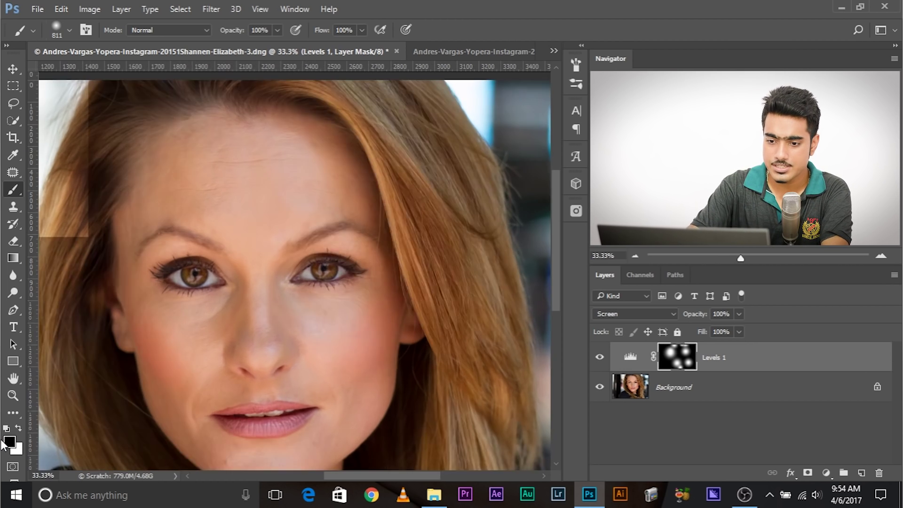
{"action": "scroll", "coordinate": [320, 284], "scroll_direction": "down", "scroll_amount": 3}
{"action": "left_click_drag", "start_coordinate": [239, 198], "coordinate": [184, 188]}
{"action": "right_click", "coordinate": [287, 190]}
{"action": "key", "text": "Escape"}
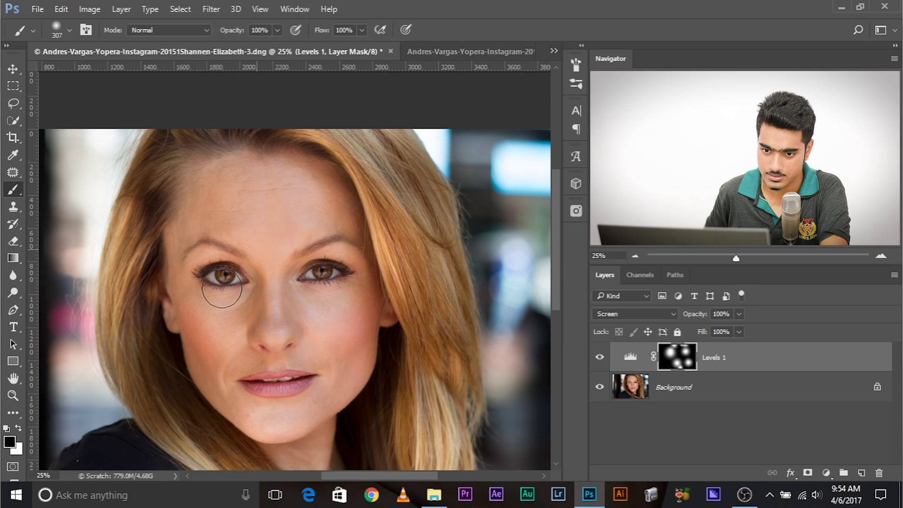
{"action": "left_click_drag", "start_coordinate": [230, 252], "coordinate": [231, 197]}
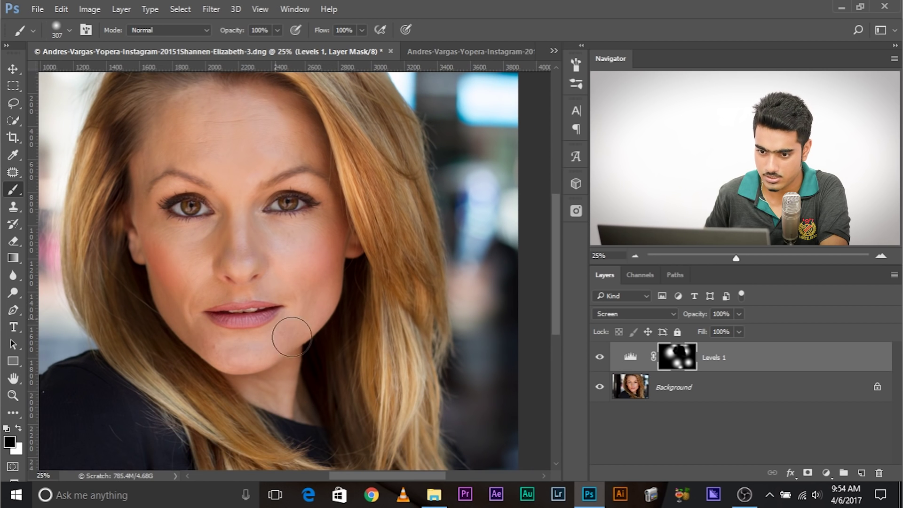
{"action": "left_click_drag", "start_coordinate": [253, 225], "coordinate": [249, 313]}
Paint black on the mask with a 411 px brush over the background beside the hair on the image's right side.
{"action": "left_click_drag", "start_coordinate": [302, 268], "coordinate": [322, 267]}
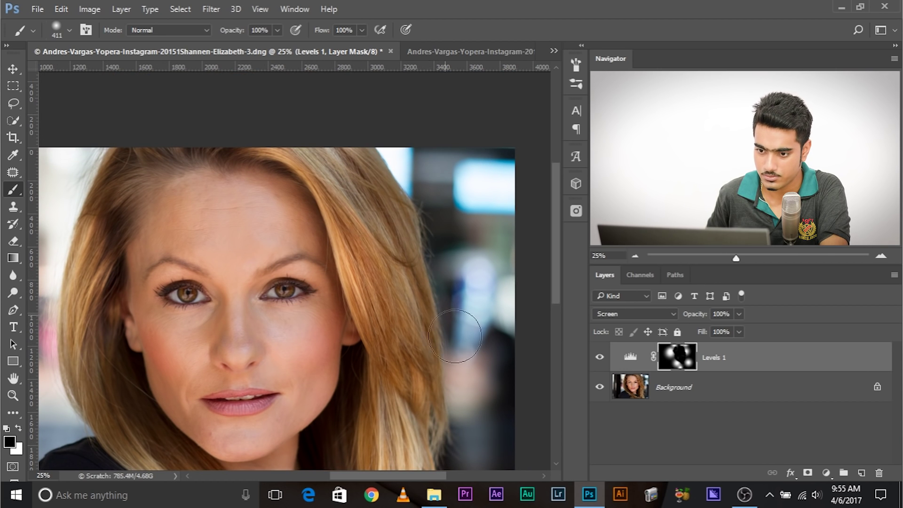
{"action": "left_click_drag", "start_coordinate": [455, 336], "coordinate": [423, 288]}
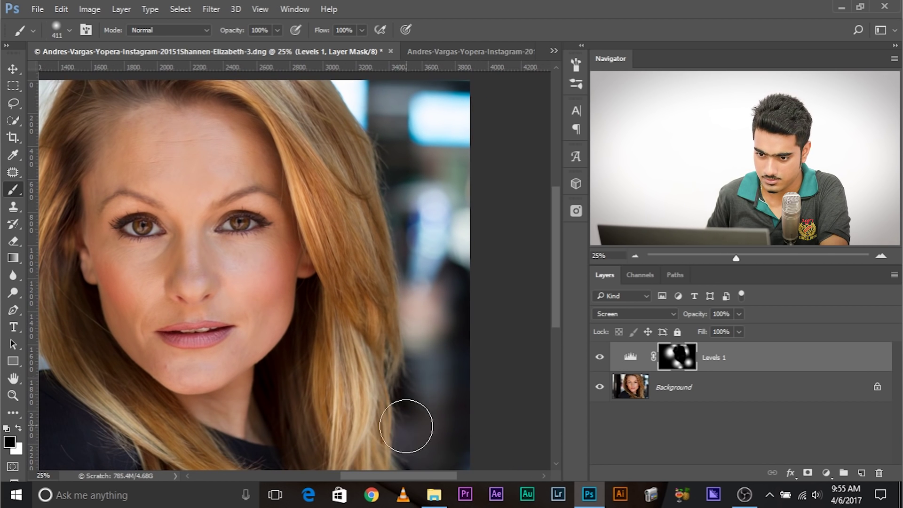
{"action": "left_click_drag", "start_coordinate": [409, 424], "coordinate": [398, 240]}
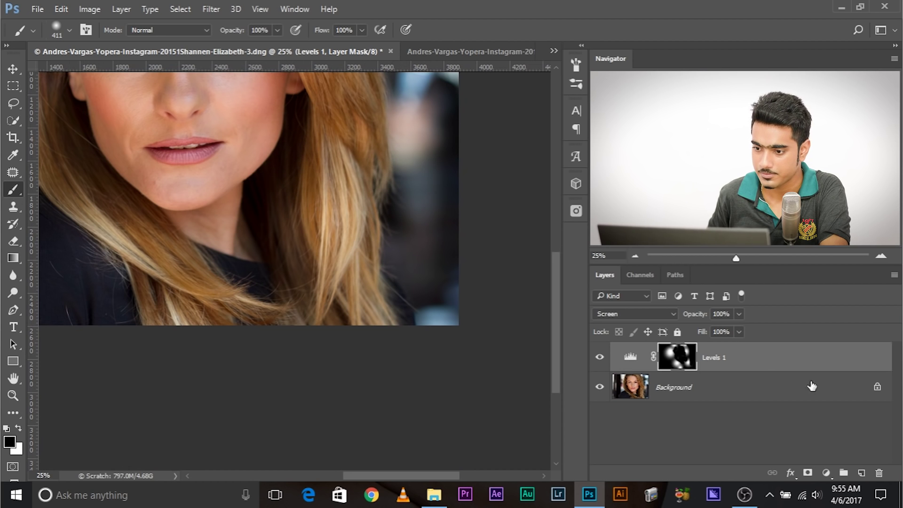
Check the Levels mask on its own, then paint black with a 547 px brush over the background on the image's left side.
{"action": "left_click", "coordinate": [675, 352], "text": "alt"}
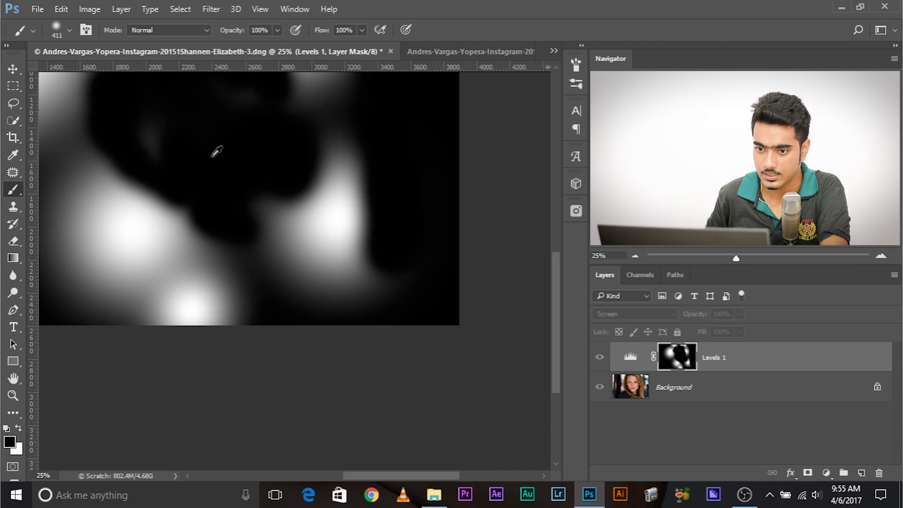
{"action": "left_click", "coordinate": [692, 366], "text": "alt"}
{"action": "left_click_drag", "start_coordinate": [194, 94], "coordinate": [211, 133]}
{"action": "right_click", "coordinate": [470, 291], "text": "alt"}
{"action": "left_click_drag", "start_coordinate": [248, 266], "coordinate": [424, 459]}
{"action": "mouse_move", "coordinate": [182, 157]}
{"action": "left_mouse_down"}
{"action": "mouse_move", "coordinate": [153, 267]}
{"action": "mouse_move", "coordinate": [148, 341]}
{"action": "mouse_move", "coordinate": [130, 274]}
{"action": "mouse_move", "coordinate": [155, 212]}
{"action": "mouse_move", "coordinate": [168, 113]}
{"action": "mouse_move", "coordinate": [43, 216]}
{"action": "mouse_move", "coordinate": [23, 203]}
{"action": "left_mouse_up"}
Paint black on the mask over the dark shirt and shoulder with the 547 px brush.
{"action": "left_click_drag", "start_coordinate": [176, 250], "coordinate": [148, 177]}
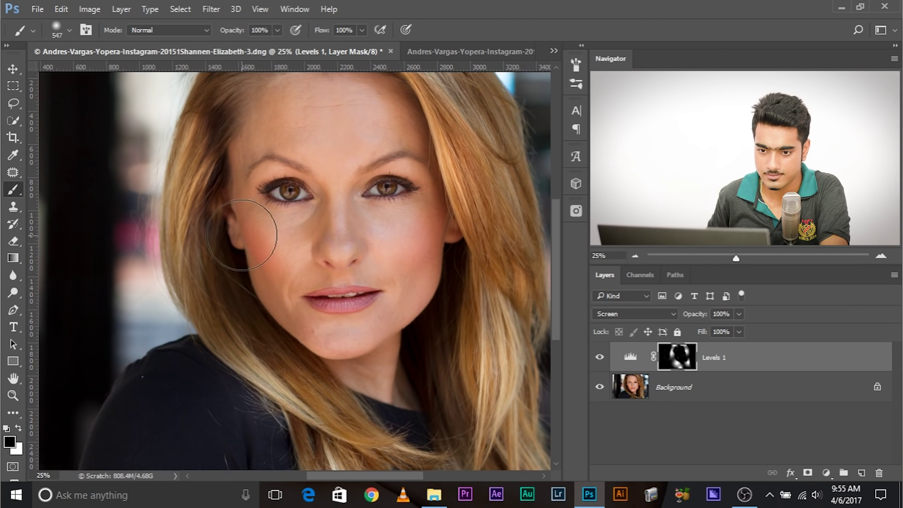
{"action": "left_click_drag", "start_coordinate": [284, 241], "coordinate": [268, 165]}
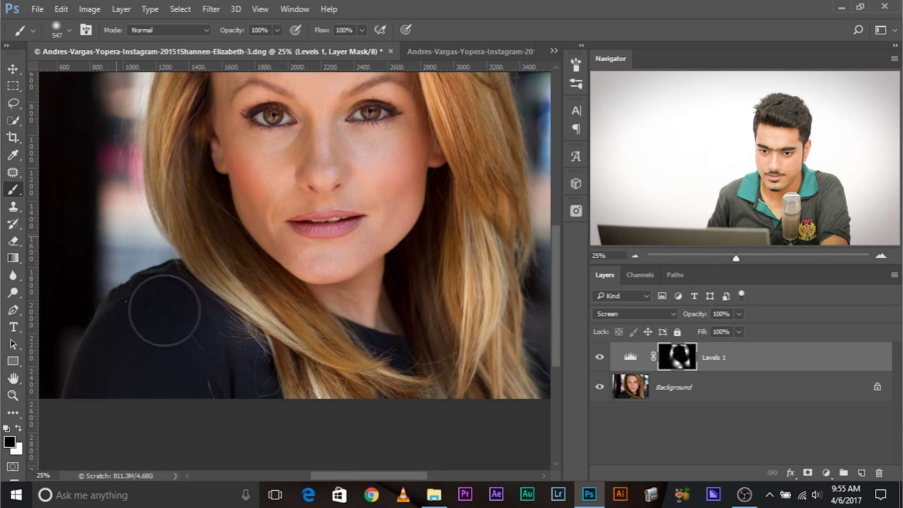
{"action": "mouse_move", "coordinate": [251, 375]}
{"action": "left_mouse_down"}
{"action": "mouse_move", "coordinate": [260, 402]}
{"action": "mouse_move", "coordinate": [176, 375]}
{"action": "mouse_move", "coordinate": [58, 368]}
{"action": "left_mouse_up"}
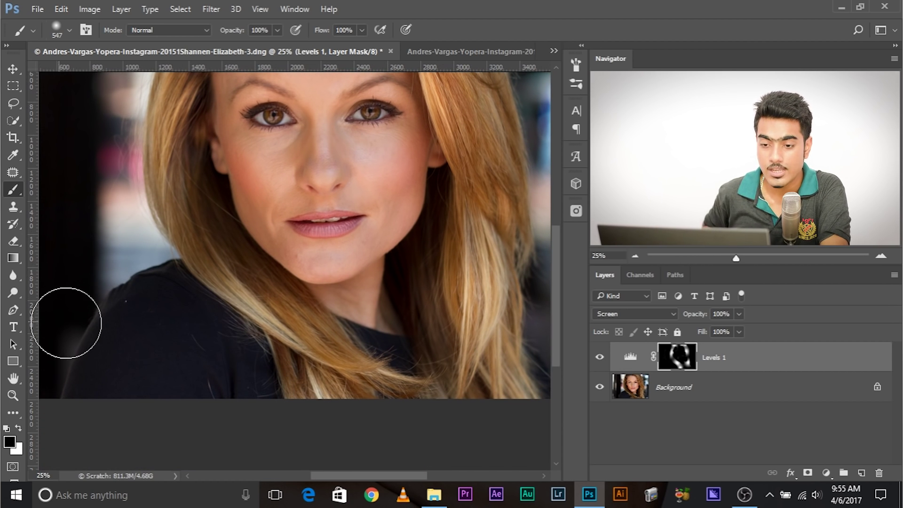
Show the Levels mask alone, paint black over the leftover gray spots in the face area, and compare the image with the layer off and on.
{"action": "key", "text": "ctrl+minus"}
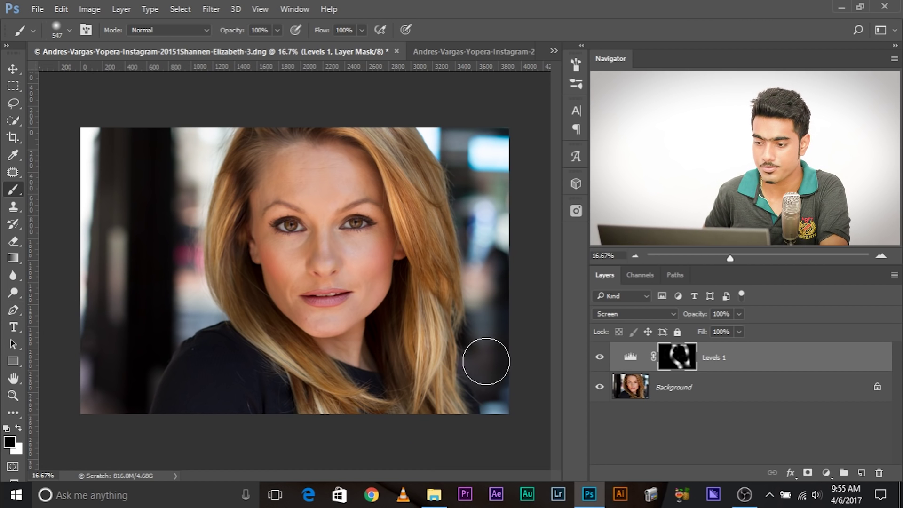
{"action": "left_click", "coordinate": [682, 369], "text": "alt"}
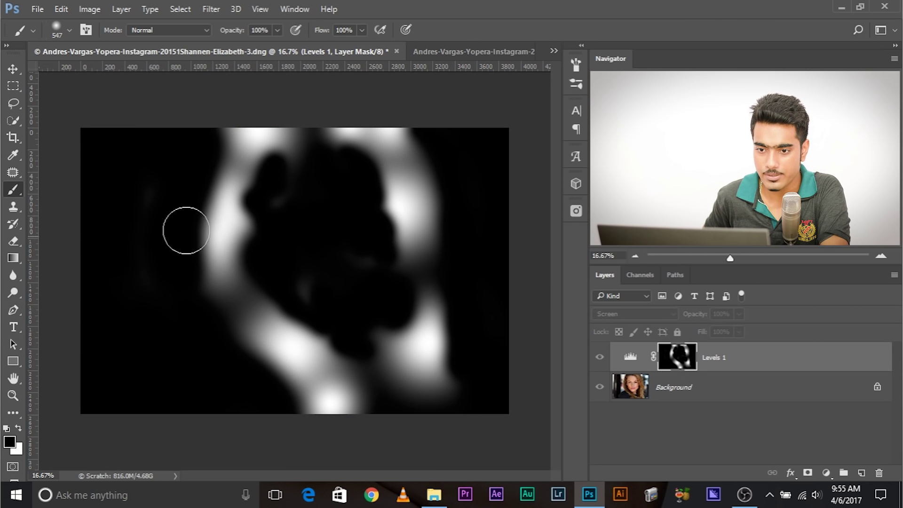
{"action": "left_click_drag", "start_coordinate": [286, 202], "coordinate": [285, 207]}
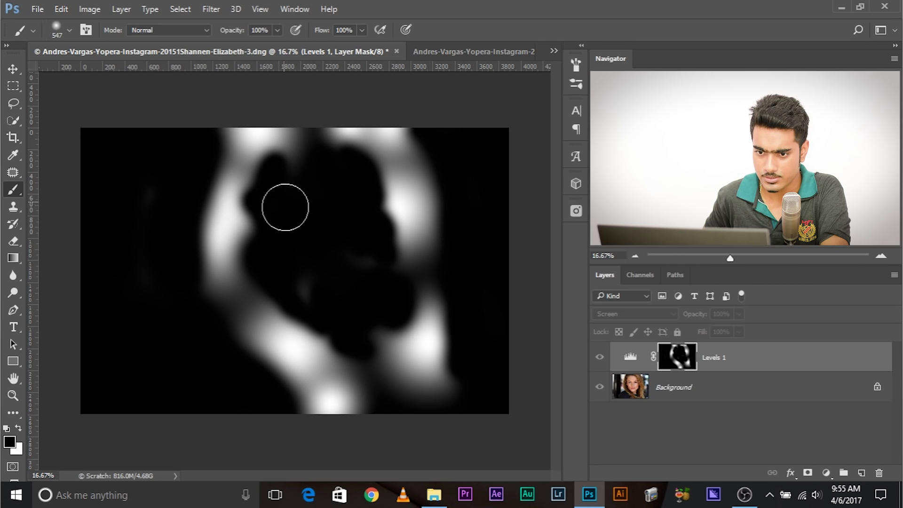
{"action": "mouse_move", "coordinate": [299, 270]}
{"action": "left_mouse_down"}
{"action": "mouse_move", "coordinate": [342, 284]}
{"action": "mouse_move", "coordinate": [353, 266]}
{"action": "left_mouse_up"}
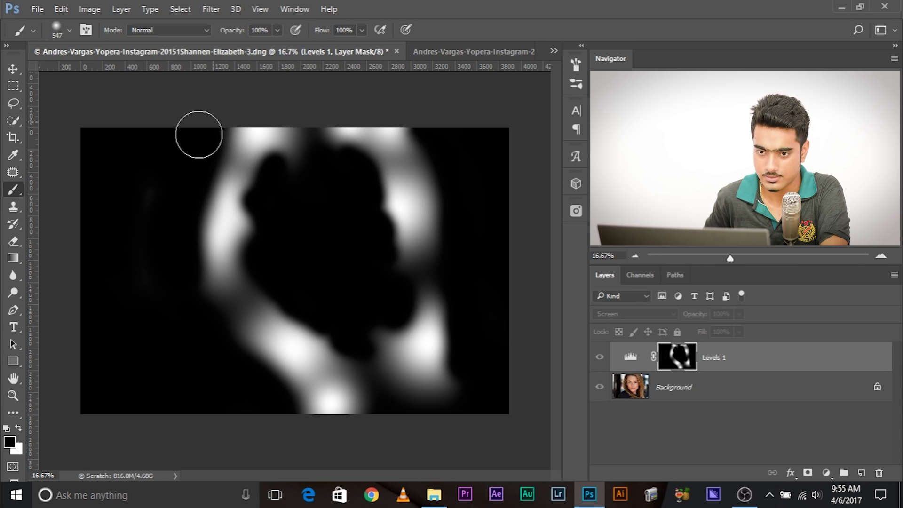
{"action": "left_click", "coordinate": [684, 361], "text": "alt"}
{"action": "left_click", "coordinate": [599, 360]}
{"action": "left_click", "coordinate": [599, 360]}
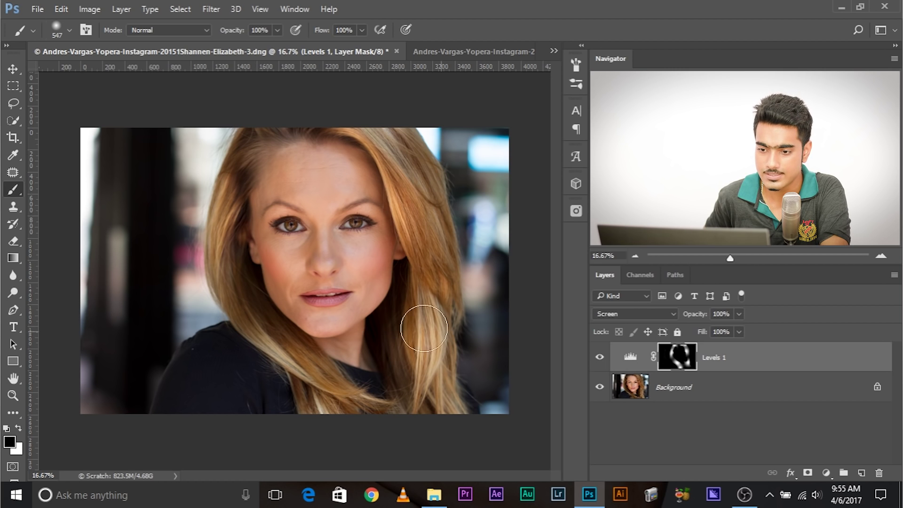
Reduce the brush size to 499 px and keep the Brush tool active.
{"action": "left_click_drag", "start_coordinate": [392, 328], "coordinate": [379, 325]}
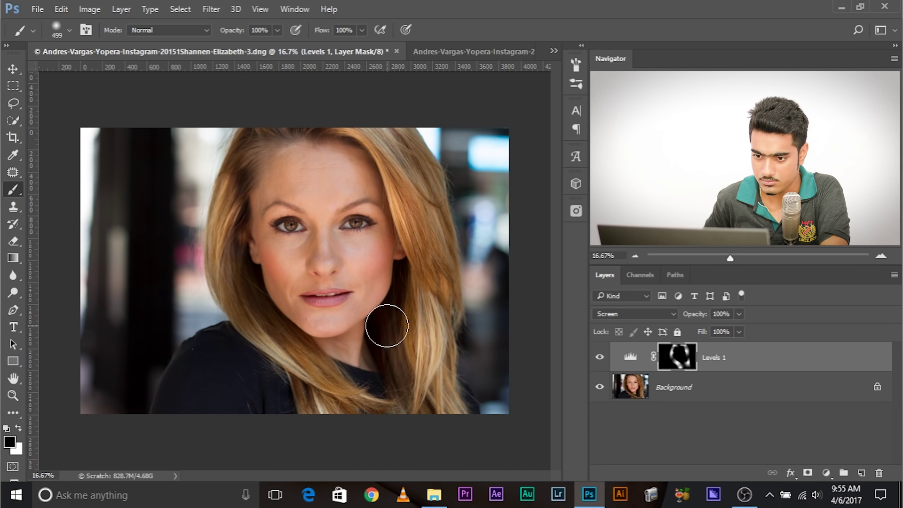
{"action": "key", "text": "z"}
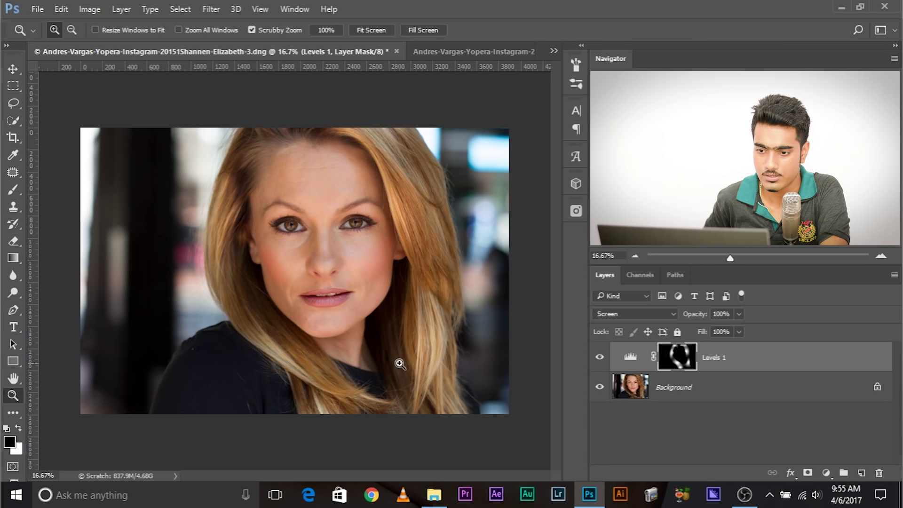
{"action": "left_click", "coordinate": [20, 191]}
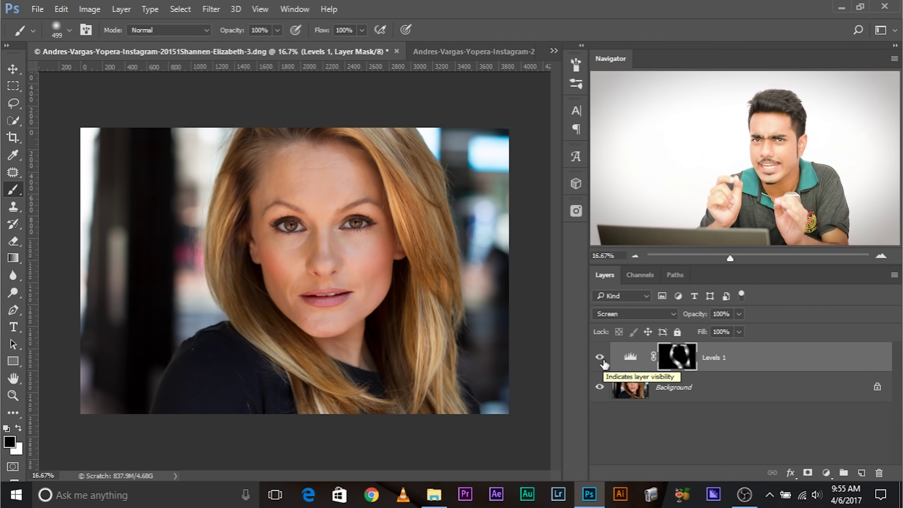
Duplicate the Levels 1 layer and open the copy's Blending Options with the dialog moved aside from the portrait.
{"action": "left_click_drag", "start_coordinate": [756, 357], "coordinate": [860, 475]}
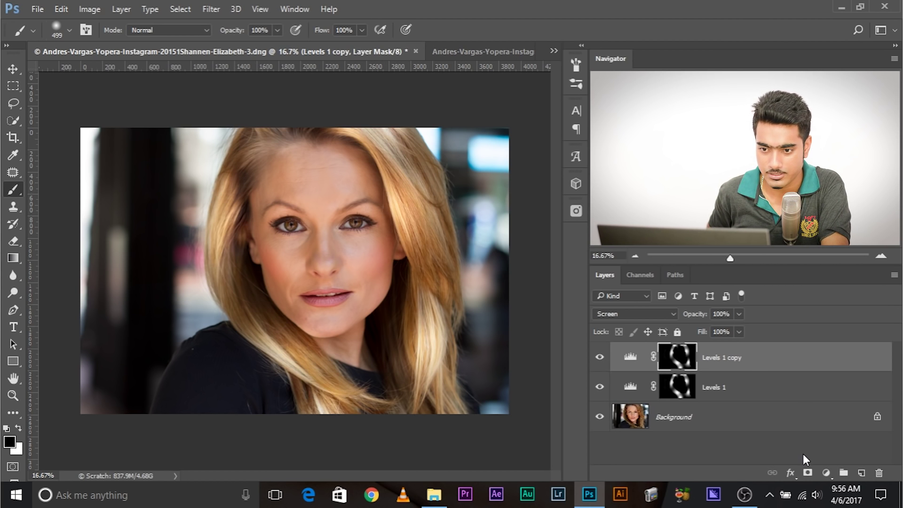
{"action": "right_click", "coordinate": [727, 356]}
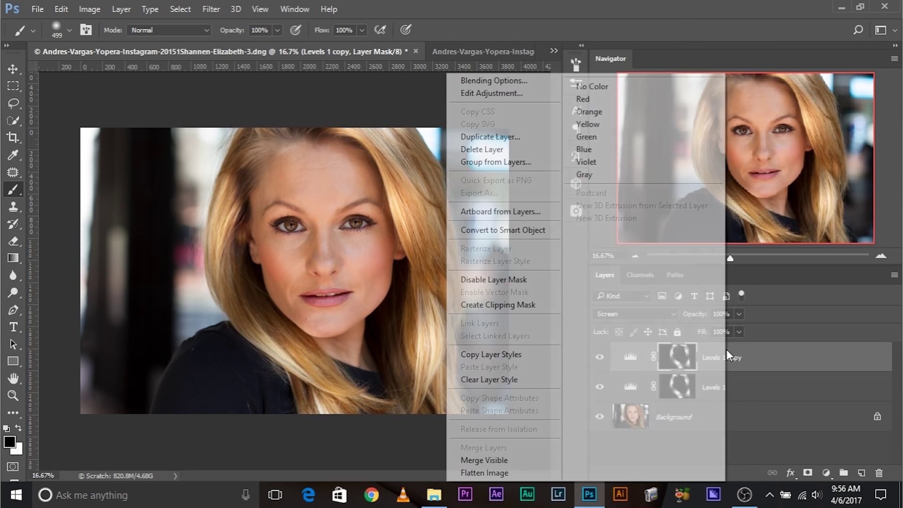
{"action": "left_click", "coordinate": [537, 86]}
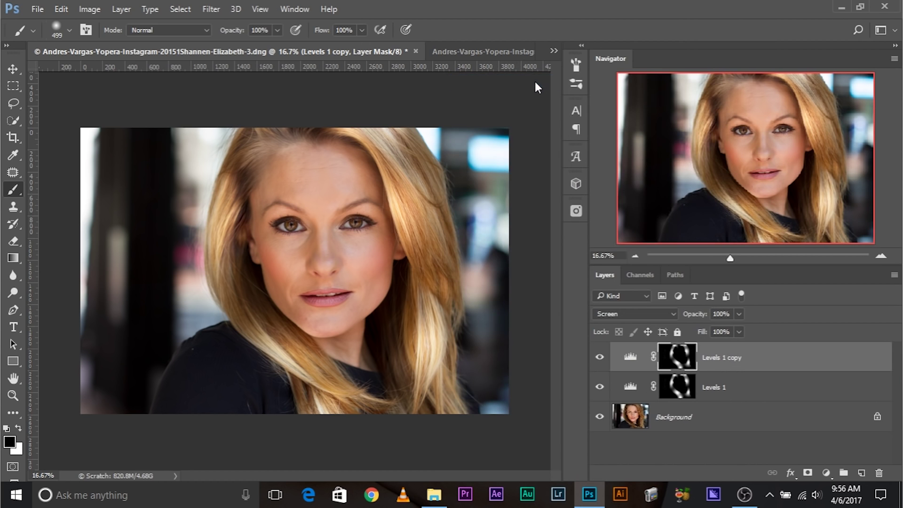
{"action": "left_click_drag", "start_coordinate": [501, 44], "coordinate": [553, 45]}
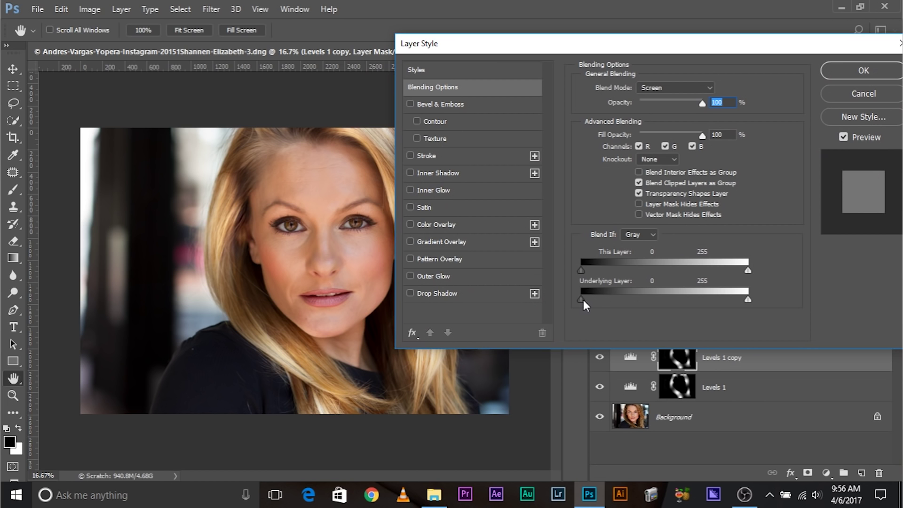
Split the black Blend If slider for the underlying layer and set it to 127 / 190.
{"action": "mouse_move", "coordinate": [583, 299]}
{"action": "left_mouse_down"}
{"action": "mouse_move", "coordinate": [683, 306]}
{"action": "mouse_move", "coordinate": [665, 306]}
{"action": "left_mouse_up"}
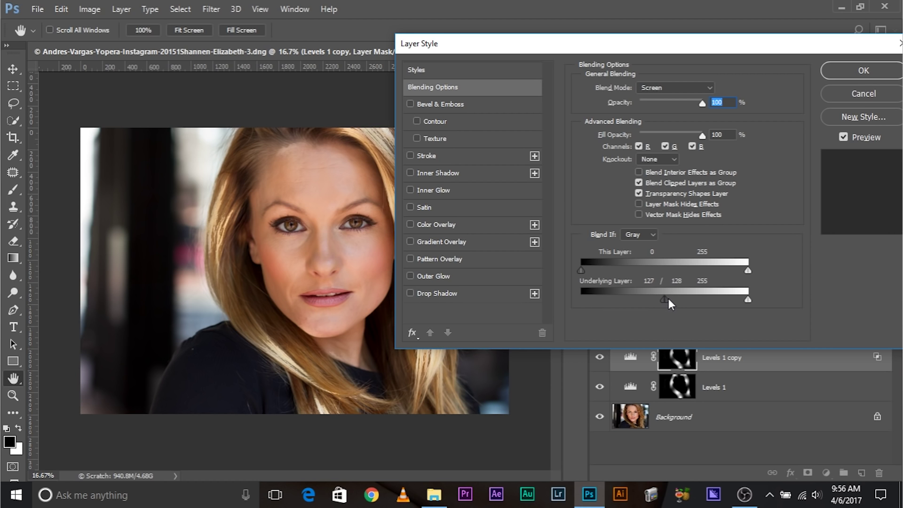
{"action": "left_click_drag", "start_coordinate": [682, 300], "coordinate": [714, 308]}
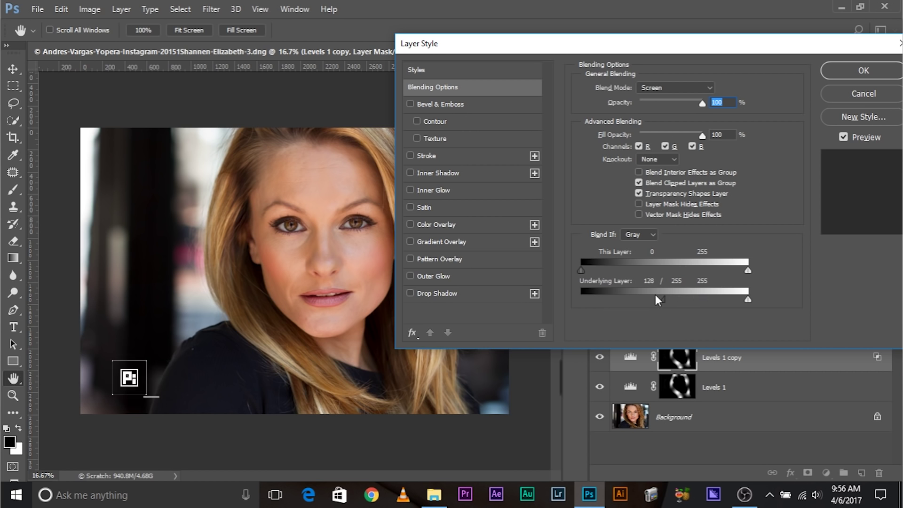
{"action": "left_click_drag", "start_coordinate": [678, 299], "coordinate": [686, 298]}
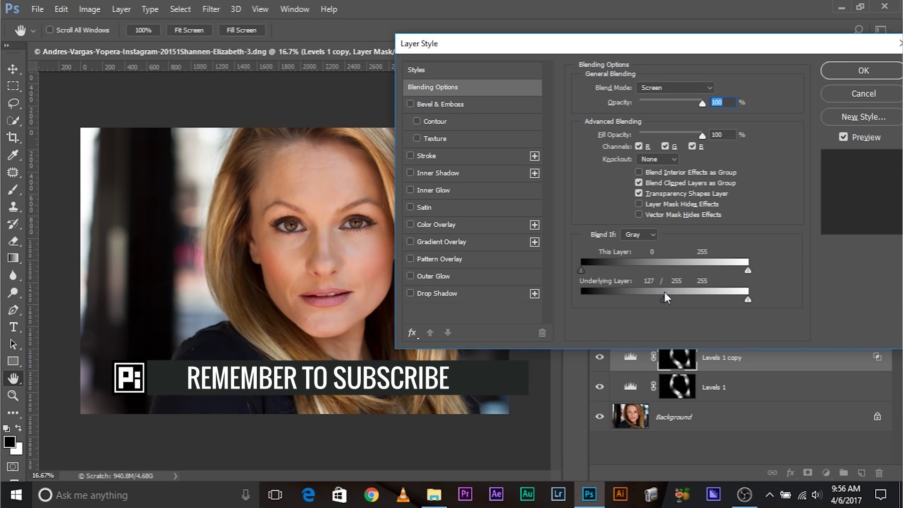
{"action": "left_click_drag", "start_coordinate": [749, 299], "coordinate": [698, 297]}
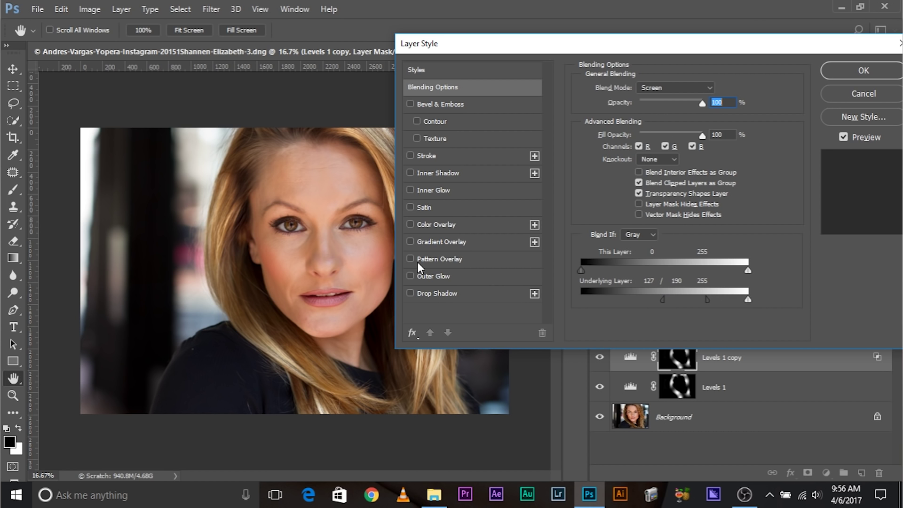
Readjust the underlying layer's split black Blend If slider, with its lower half at 116 and its upper half below 255, and apply the blending options.
{"action": "key", "text": "ctrl+plus"}
{"action": "key", "text": "ctrl+plus"}
{"action": "left_click_drag", "start_coordinate": [221, 165], "coordinate": [14, 322]}
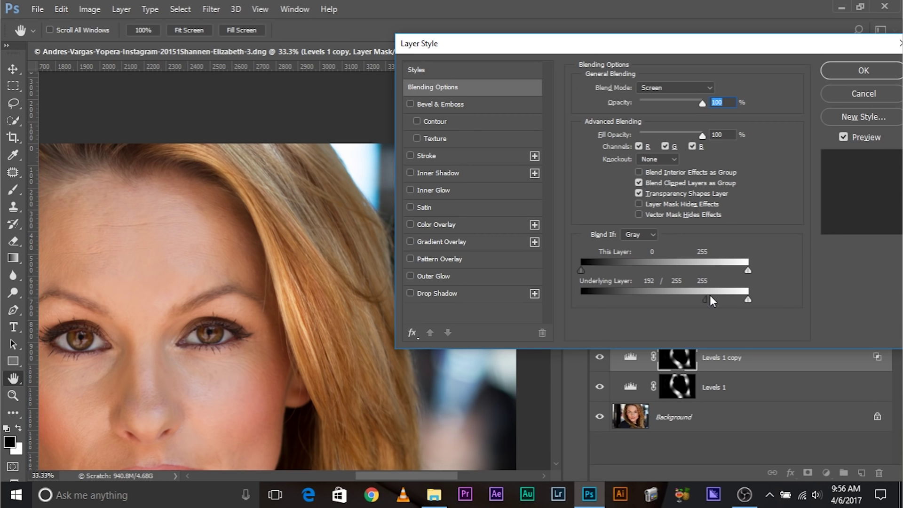
{"action": "mouse_move", "coordinate": [672, 297]}
{"action": "left_mouse_down"}
{"action": "mouse_move", "coordinate": [618, 290]}
{"action": "mouse_move", "coordinate": [657, 296]}
{"action": "left_mouse_up"}
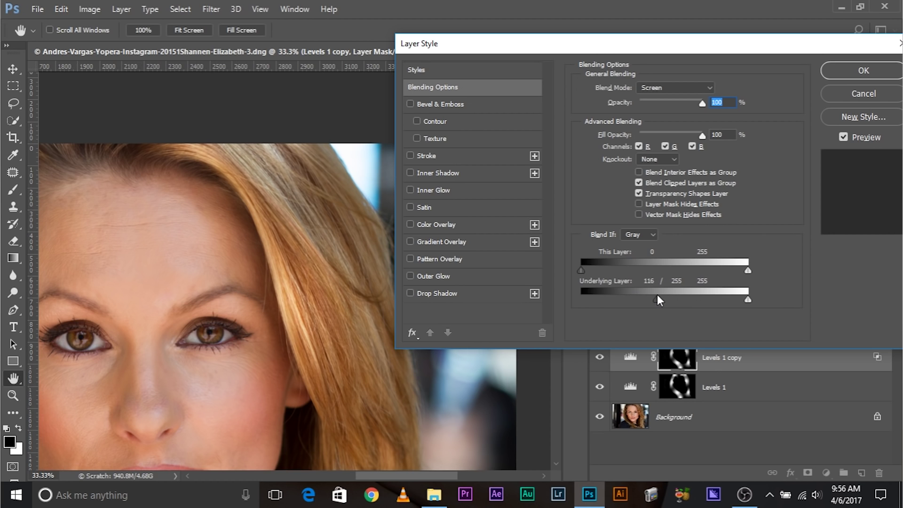
{"action": "left_click_drag", "start_coordinate": [746, 299], "coordinate": [717, 300]}
{"action": "left_click", "coordinate": [839, 72]}
{"action": "key", "text": "ctrl+minus"}
{"action": "key", "text": "ctrl+minus"}
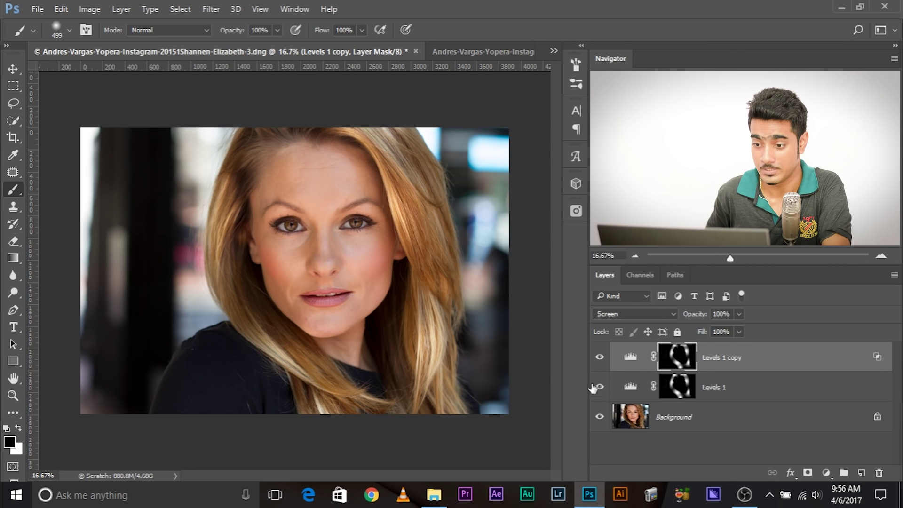
Compare the hair highlights with the Levels 1 copy layer hidden and shown.
{"action": "left_click", "coordinate": [594, 369]}
{"action": "key", "text": "ctrl+plus"}
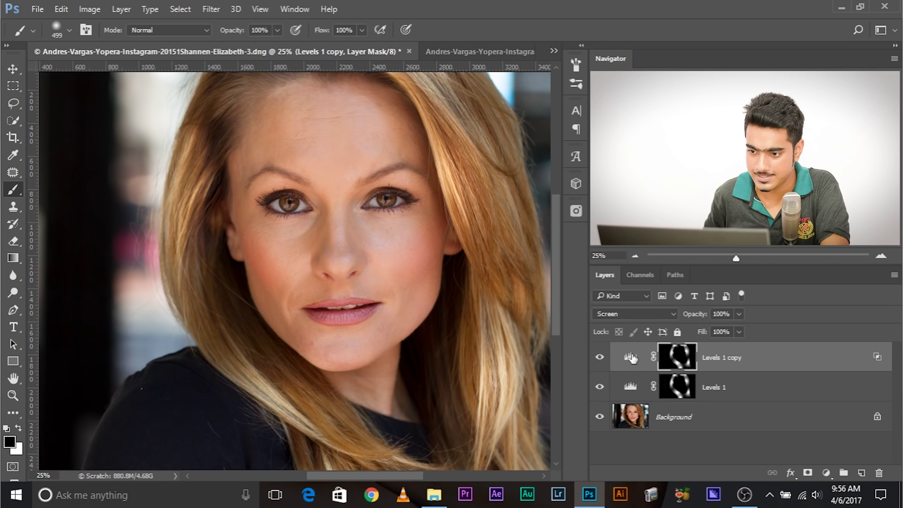
{"action": "left_click", "coordinate": [599, 357]}
{"action": "left_click", "coordinate": [599, 357]}
{"action": "left_click", "coordinate": [599, 357]}
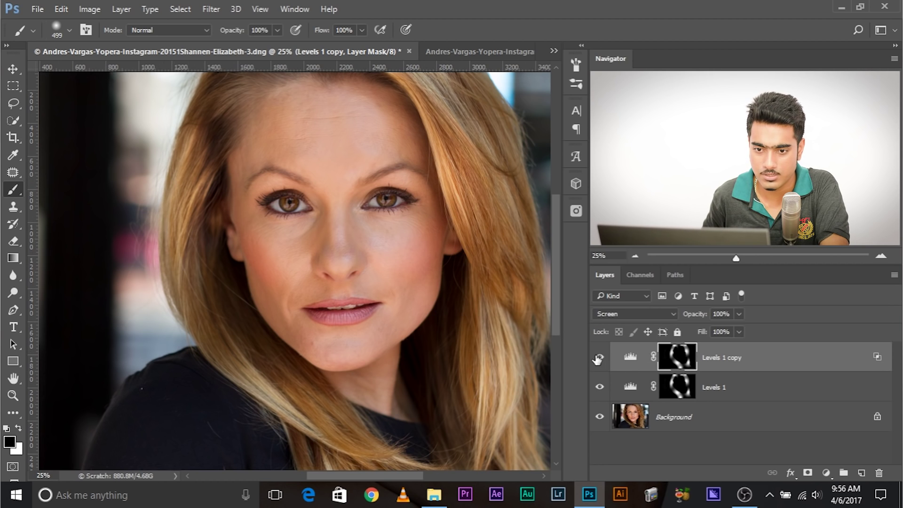
{"action": "left_click", "coordinate": [599, 357]}
Group the two Levels layers and compare the portrait with the group hidden and shown.
{"action": "left_click", "coordinate": [749, 390], "text": "shift"}
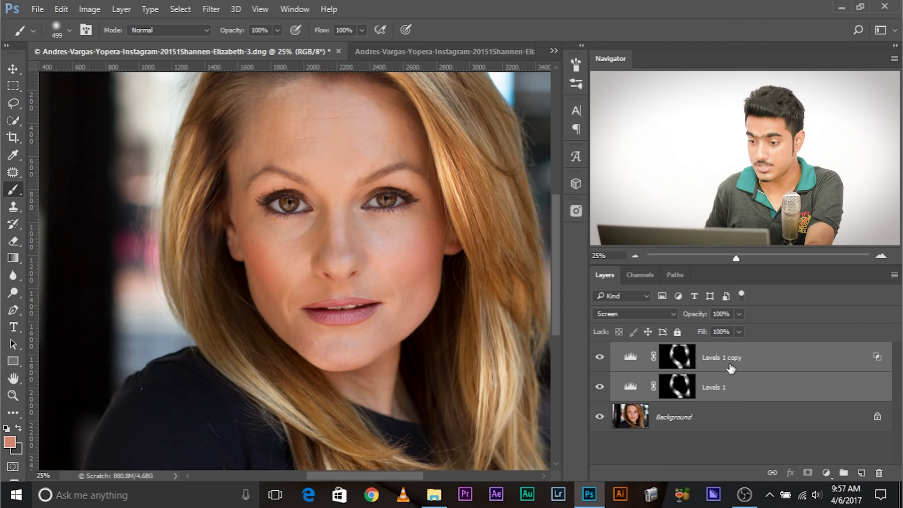
{"action": "key", "text": "ctrl+g"}
{"action": "key", "text": "ctrl+minus"}
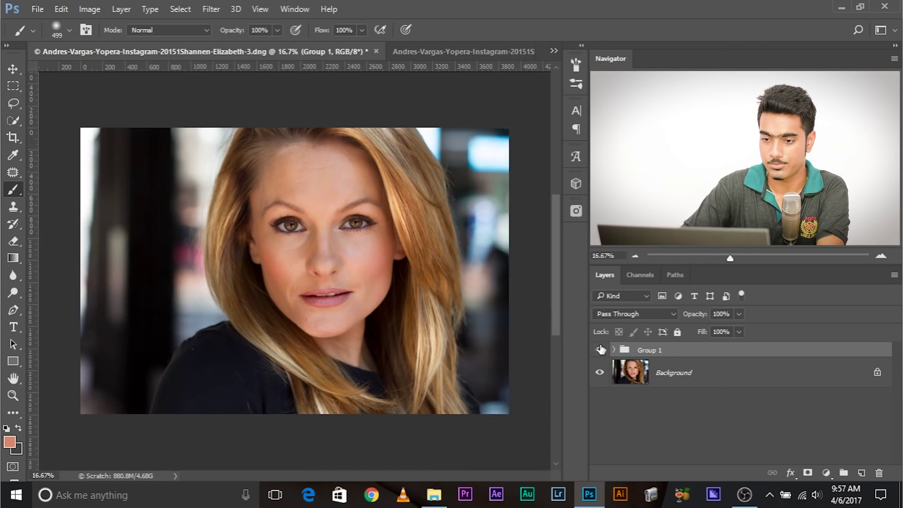
{"action": "left_click", "coordinate": [599, 350]}
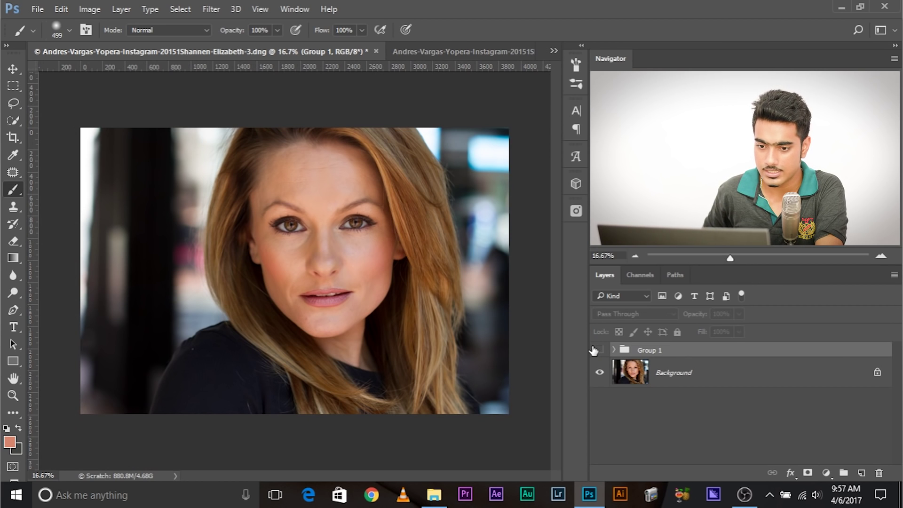
{"action": "left_click", "coordinate": [596, 350]}
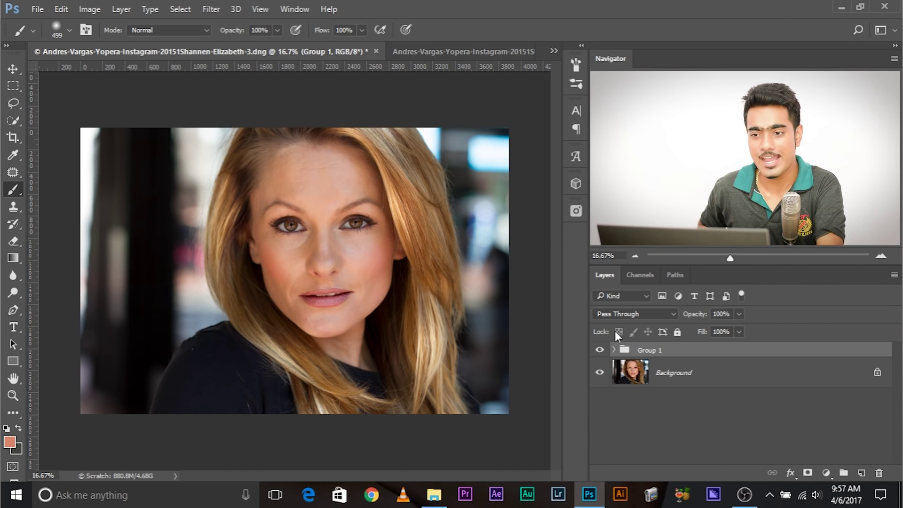
Switch to the open portrait of the woman in the denim jacket and add a Levels adjustment layer with default settings.
{"action": "left_click", "coordinate": [408, 51]}
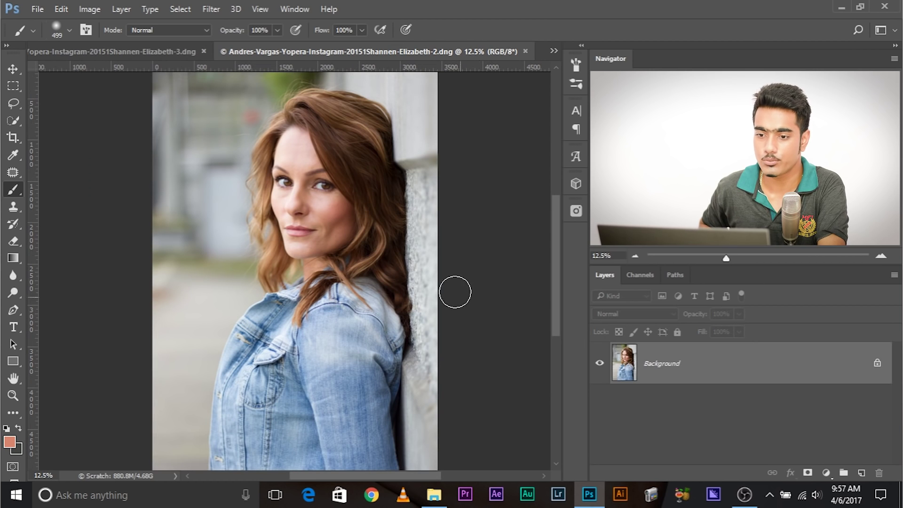
{"action": "key", "text": "ctrl+plus"}
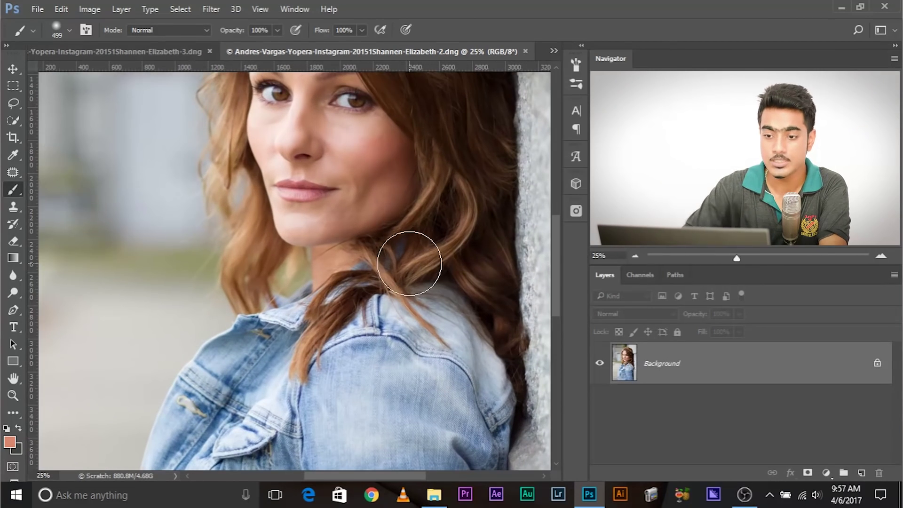
{"action": "left_click_drag", "start_coordinate": [537, 227], "coordinate": [480, 330]}
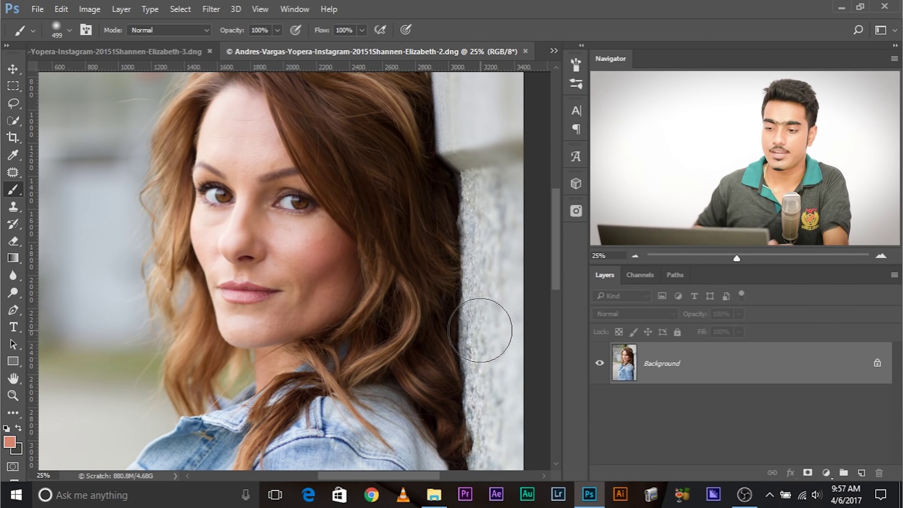
{"action": "left_click", "coordinate": [826, 472]}
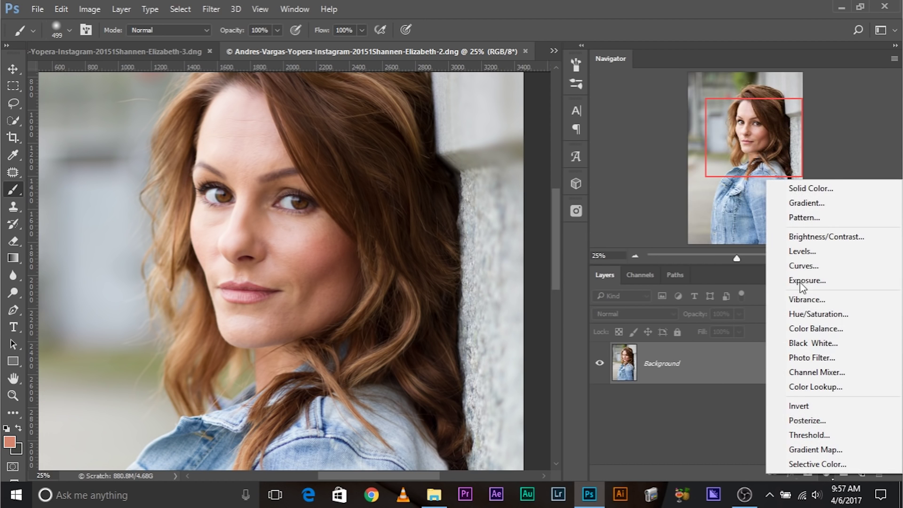
{"action": "left_click", "coordinate": [801, 252]}
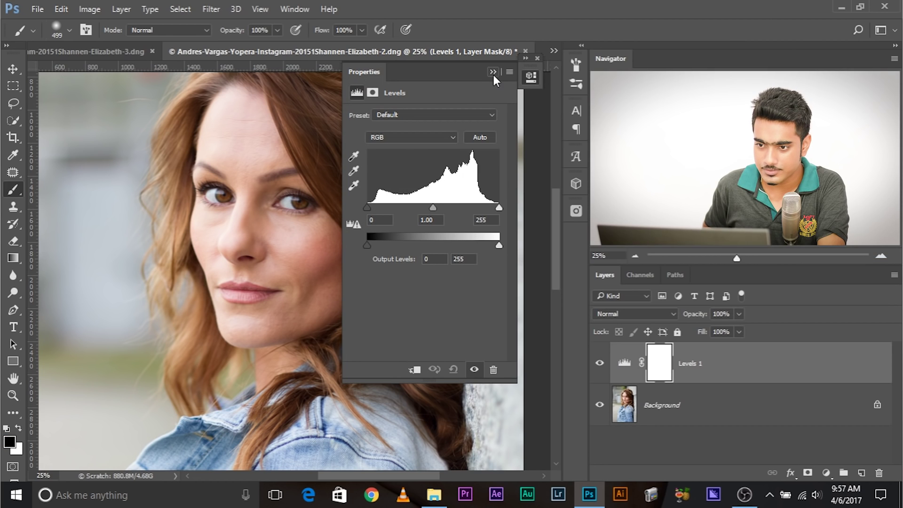
{"action": "left_click", "coordinate": [529, 75]}
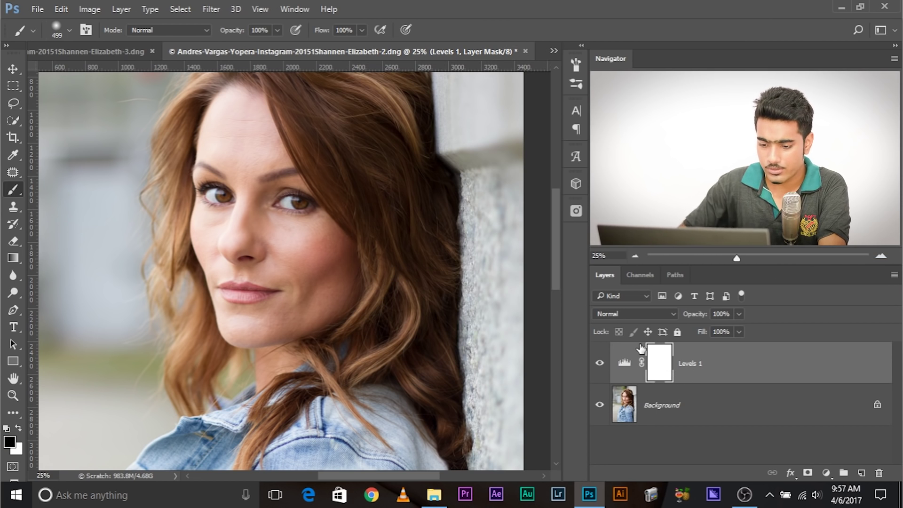
Invert the new Levels layer's mask to black and set the layer's blend mode to Screen.
{"action": "key", "text": "ctrl+i"}
{"action": "left_click", "coordinate": [626, 314]}
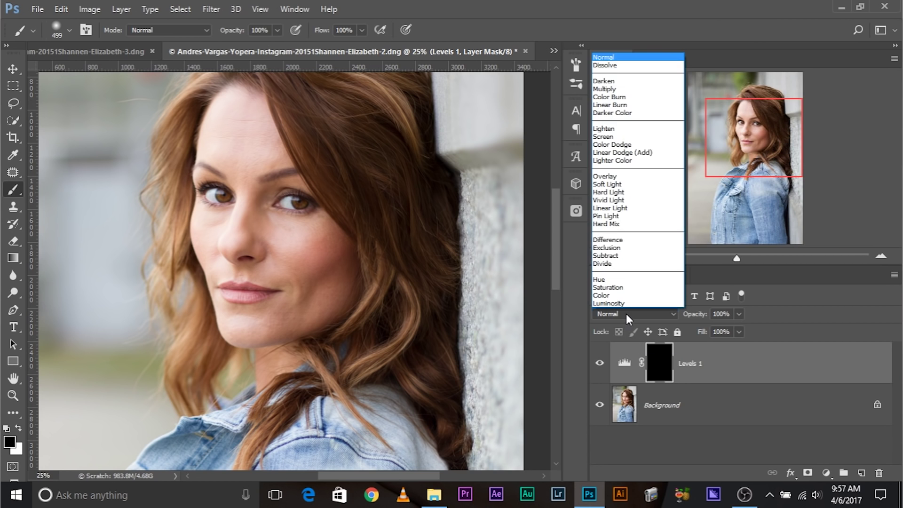
{"action": "left_click", "coordinate": [625, 136]}
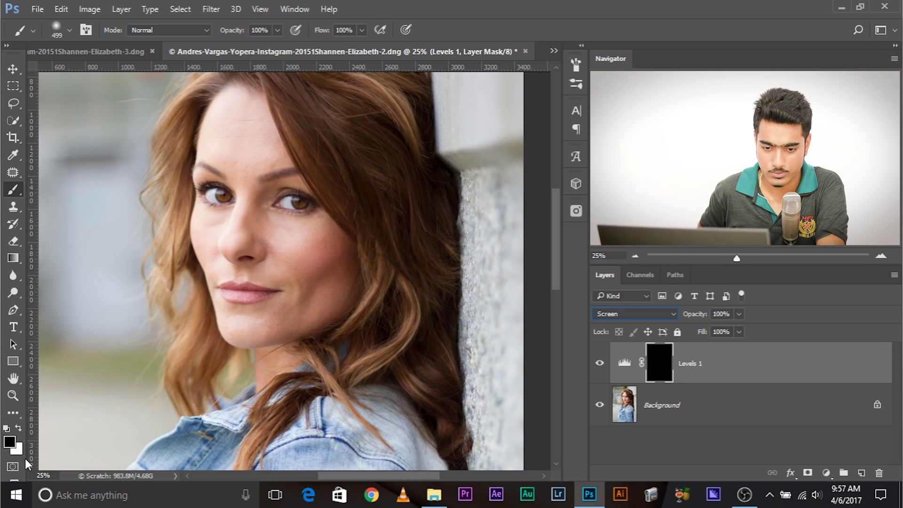
Using a soft white brush of about 500 px, paint on the Levels 1 mask to brighten the wavy curl beside the jaw.
{"action": "key", "text": "x"}
{"action": "left_click_drag", "start_coordinate": [306, 166], "coordinate": [313, 223]}
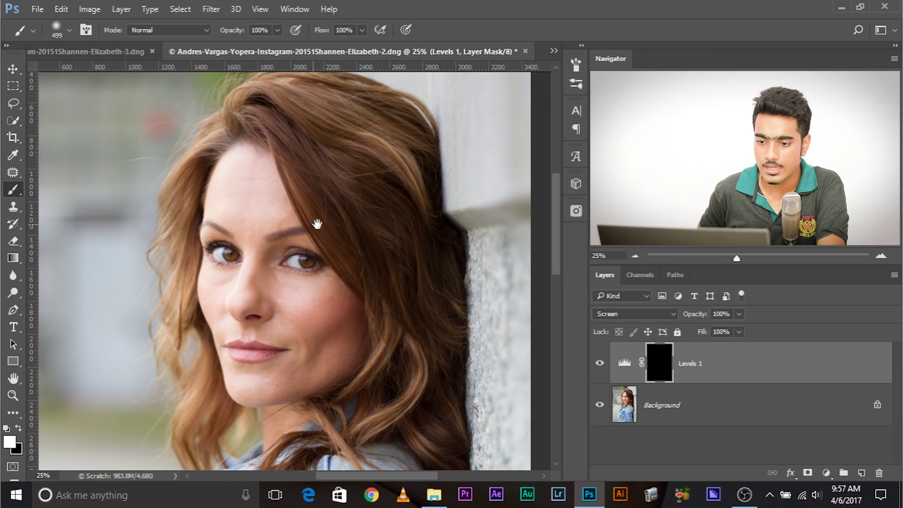
{"action": "right_click", "coordinate": [396, 356], "text": "alt"}
{"action": "key", "text": "ctrl+plus"}
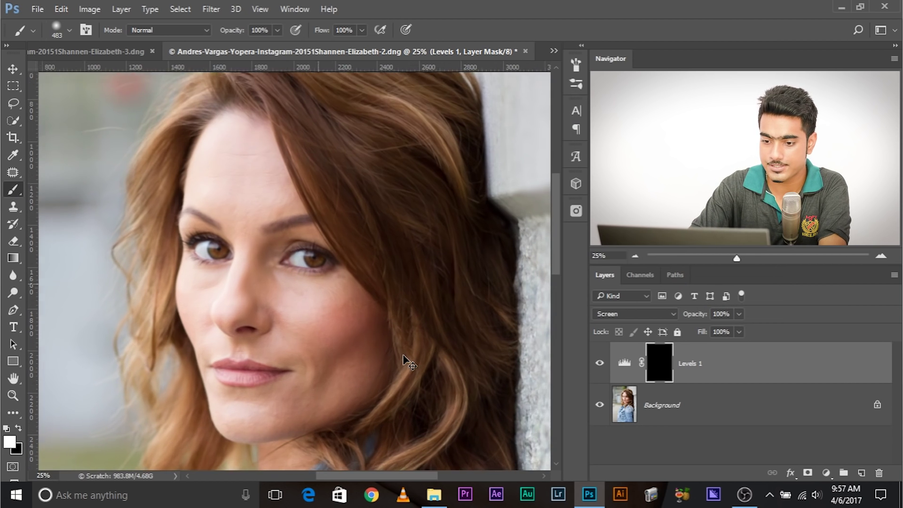
{"action": "left_click_drag", "start_coordinate": [378, 295], "coordinate": [350, 220]}
{"action": "right_click", "coordinate": [440, 351], "text": "alt"}
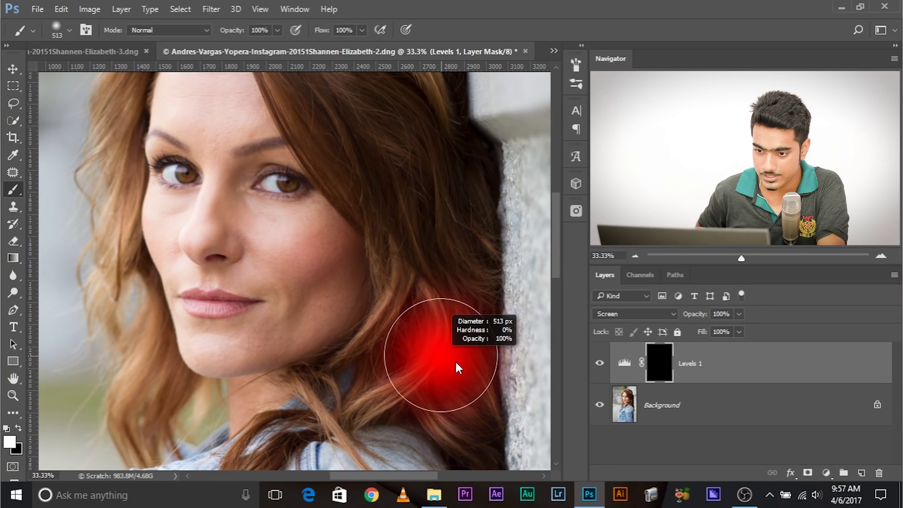
{"action": "left_click", "coordinate": [437, 350]}
{"action": "right_click", "coordinate": [438, 350], "text": "alt"}
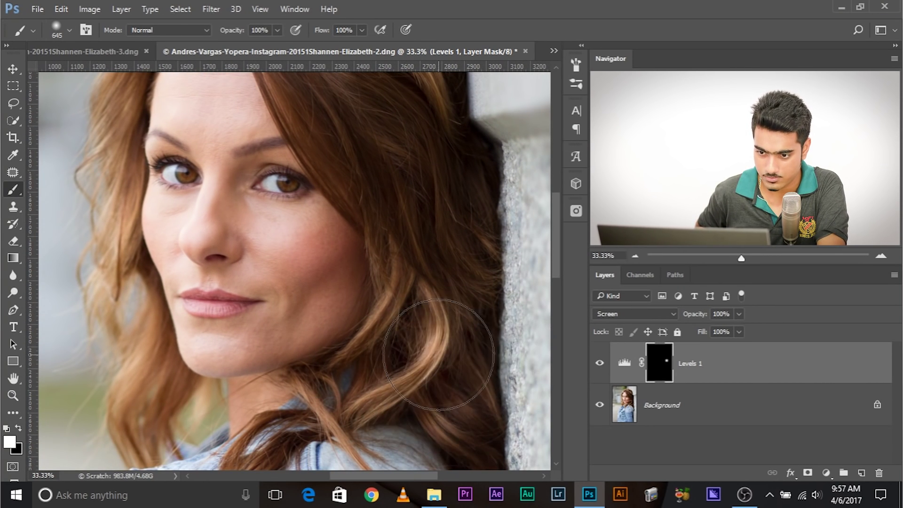
{"action": "right_click", "coordinate": [409, 352], "text": "alt"}
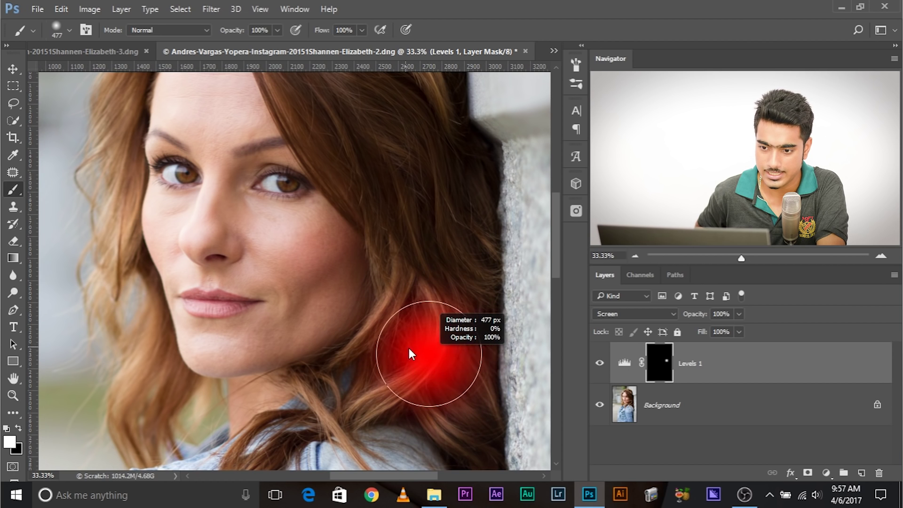
{"action": "left_click", "coordinate": [393, 317]}
Paint white on the Levels 1 mask over the lighter strands at the side of the crown near the wall.
{"action": "left_click_drag", "start_coordinate": [413, 161], "coordinate": [394, 329]}
{"action": "right_click", "coordinate": [366, 226], "text": "alt"}
{"action": "right_click", "coordinate": [362, 197], "text": "alt"}
{"action": "right_click", "coordinate": [354, 193], "text": "alt"}
{"action": "left_click", "coordinate": [363, 188]}
{"action": "left_click_drag", "start_coordinate": [331, 248], "coordinate": [333, 287]}
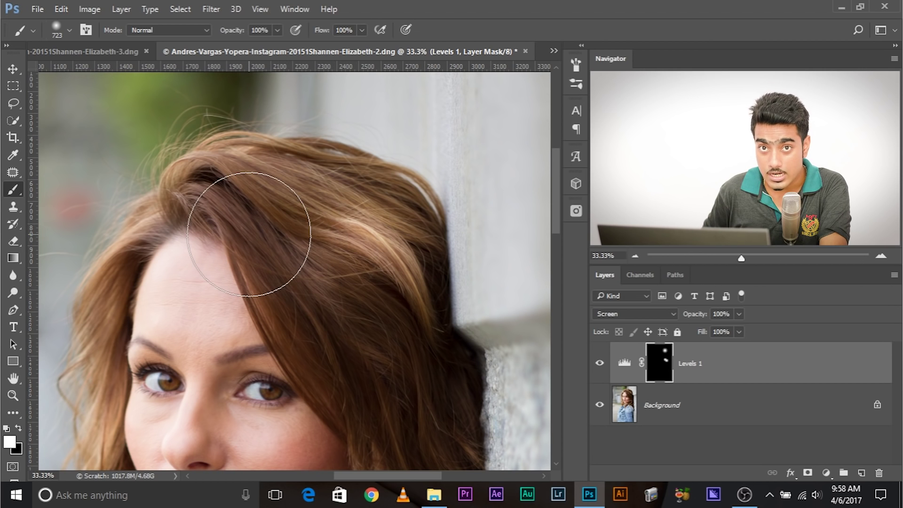
Set the brush to about 585 px and brighten the hair along the top of the head above the parting.
{"action": "right_click", "coordinate": [248, 234], "text": "alt"}
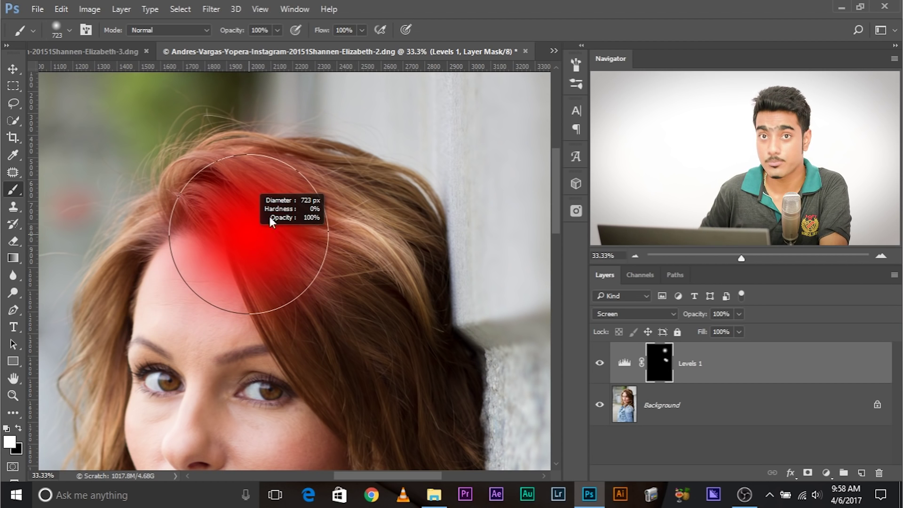
{"action": "mouse_move", "coordinate": [269, 217]}
{"action": "left_mouse_down"}
{"action": "mouse_move", "coordinate": [378, 202]}
{"action": "mouse_move", "coordinate": [250, 176]}
{"action": "mouse_move", "coordinate": [270, 6]}
{"action": "mouse_move", "coordinate": [254, 115]}
{"action": "mouse_move", "coordinate": [251, 269]}
{"action": "mouse_move", "coordinate": [258, 22]}
{"action": "left_mouse_up"}
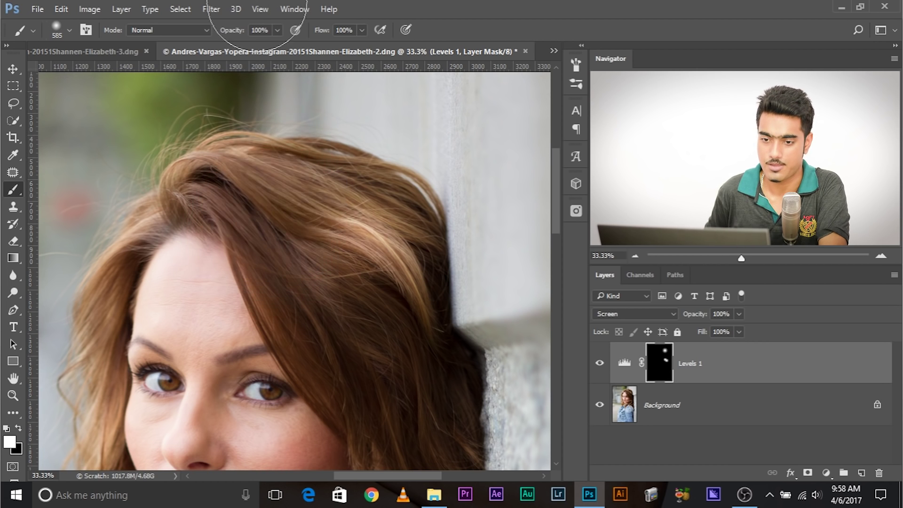
{"action": "left_click", "coordinate": [231, 158]}
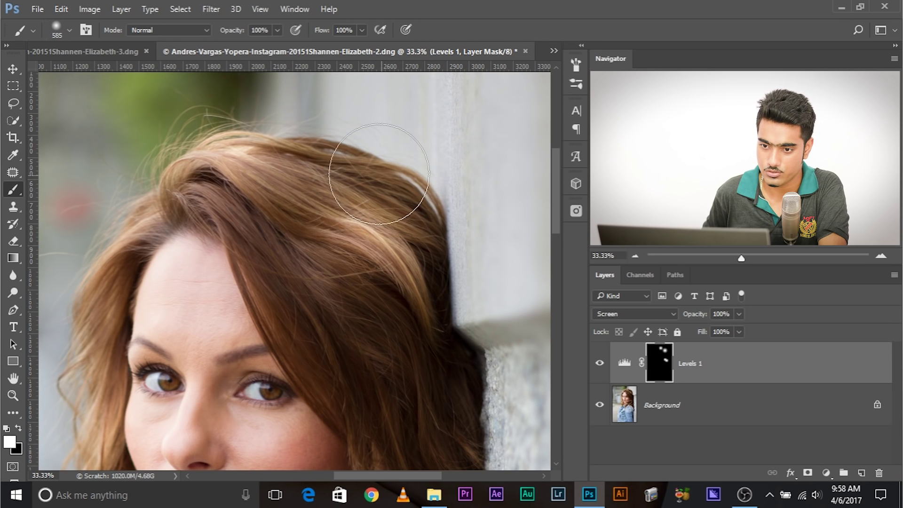
{"action": "left_click", "coordinate": [375, 166]}
{"action": "key", "text": "ctrl+z"}
{"action": "left_click", "coordinate": [335, 171]}
Brighten the long front strand and, with the brush enlarged to about 789 px, the darker hair next to the wall.
{"action": "left_click_drag", "start_coordinate": [325, 288], "coordinate": [314, 231]}
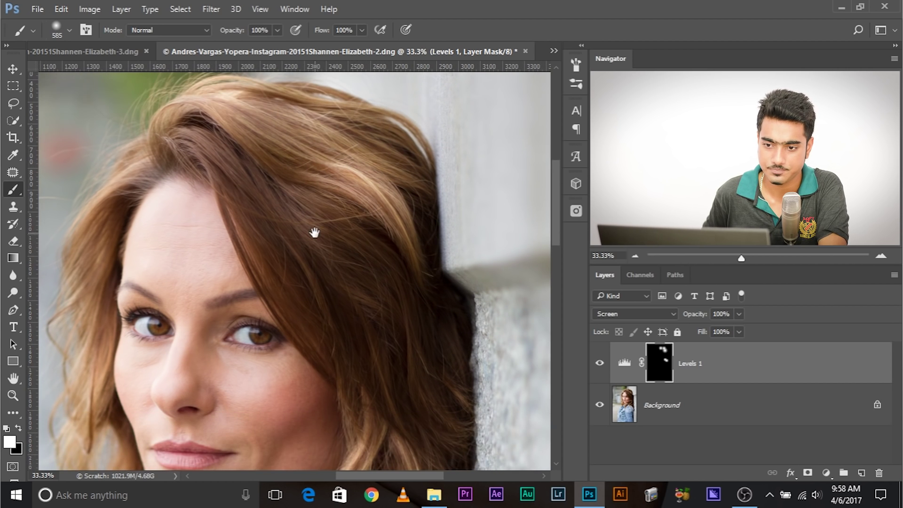
{"action": "left_click", "coordinate": [287, 225]}
{"action": "left_click_drag", "start_coordinate": [316, 270], "coordinate": [251, 187]}
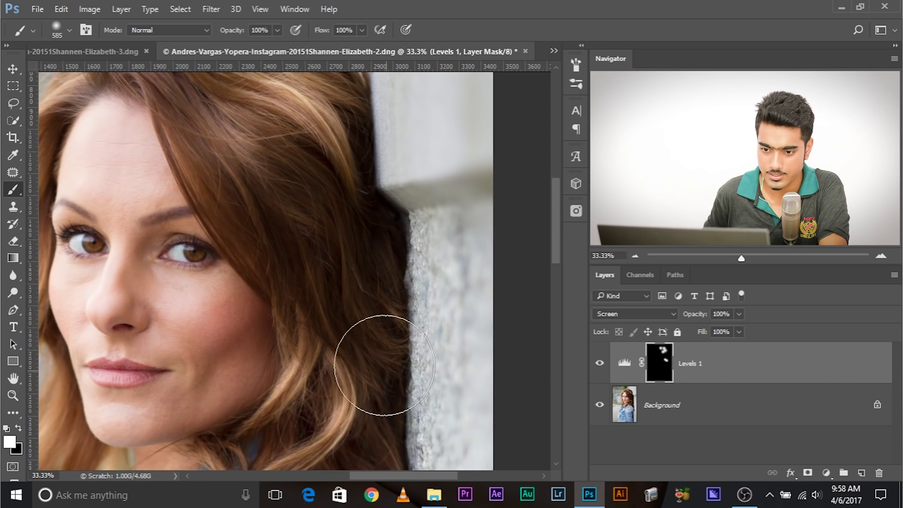
{"action": "mouse_move", "coordinate": [348, 271]}
{"action": "left_mouse_down"}
{"action": "mouse_move", "coordinate": [353, 282]}
{"action": "mouse_move", "coordinate": [342, 287]}
{"action": "left_mouse_up"}
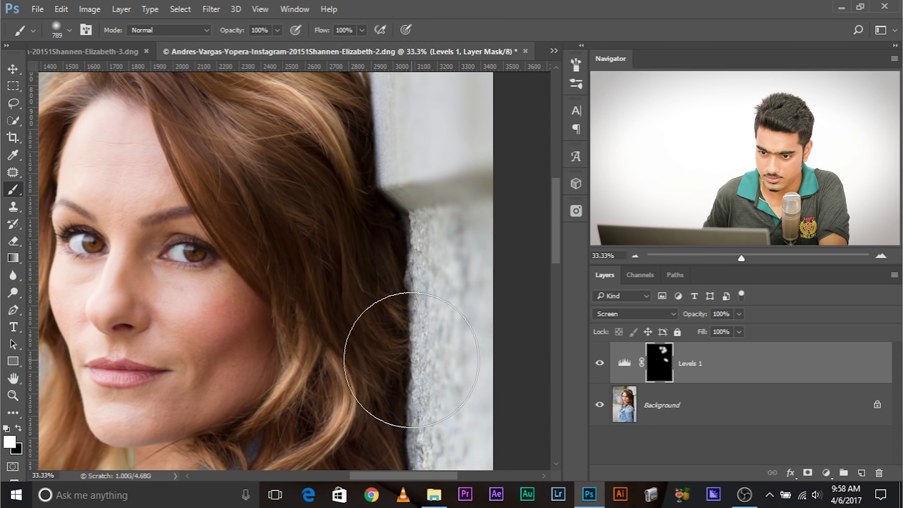
{"action": "left_click", "coordinate": [411, 339]}
{"action": "left_click", "coordinate": [390, 328]}
Paint white on the Levels 1 mask over the lower curls falling past the neck toward the shoulder.
{"action": "left_click_drag", "start_coordinate": [425, 352], "coordinate": [384, 251]}
{"action": "right_click", "coordinate": [352, 337]}
{"action": "mouse_move", "coordinate": [316, 332]}
{"action": "left_mouse_down"}
{"action": "mouse_move", "coordinate": [266, 326]}
{"action": "mouse_move", "coordinate": [466, 316]}
{"action": "mouse_move", "coordinate": [399, 322]}
{"action": "left_mouse_up"}
{"action": "left_click", "coordinate": [324, 328]}
{"action": "left_click", "coordinate": [383, 312]}
With a 543 px brush, brighten the hair on the side of the face away from the wall, from the ends up to the parting.
{"action": "left_click_drag", "start_coordinate": [265, 259], "coordinate": [389, 338]}
{"action": "left_click", "coordinate": [275, 374]}
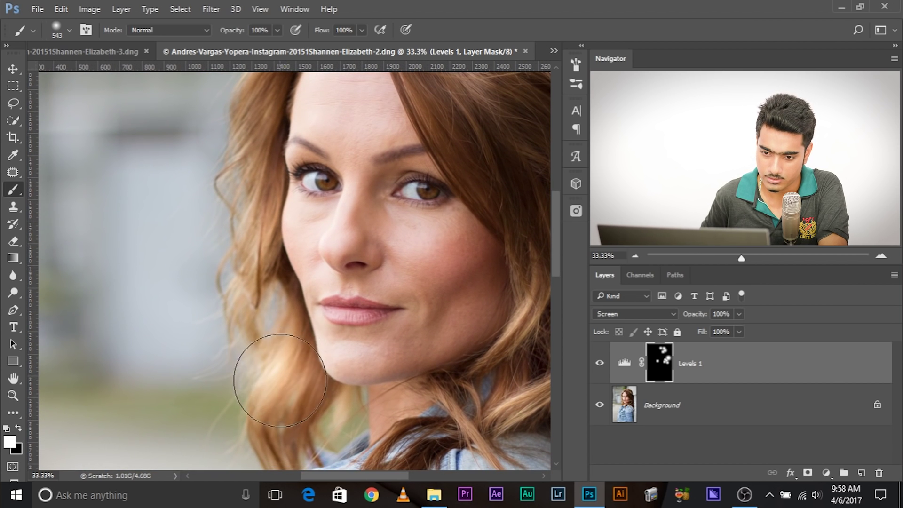
{"action": "scroll", "coordinate": [292, 273], "scroll_direction": "up", "scroll_amount": 5}
{"action": "left_click", "coordinate": [255, 276]}
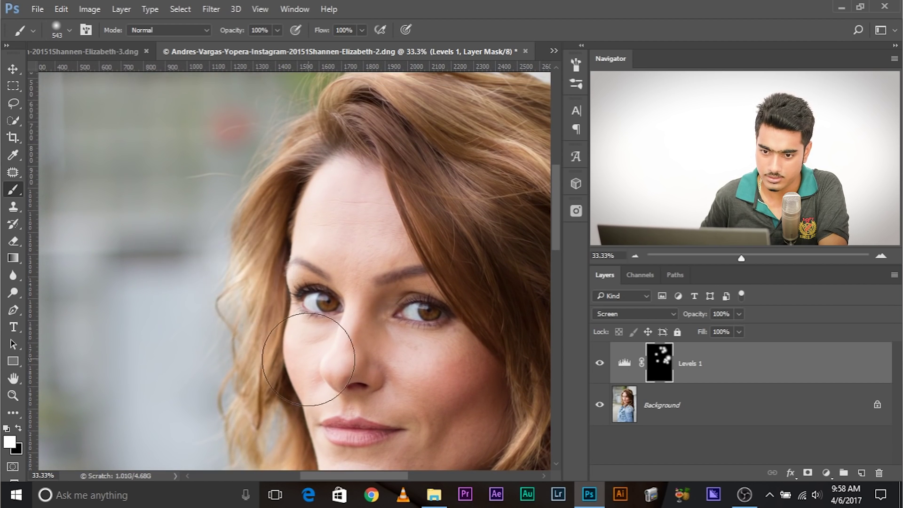
{"action": "left_click_drag", "start_coordinate": [331, 198], "coordinate": [255, 236]}
{"action": "left_click", "coordinate": [293, 115]}
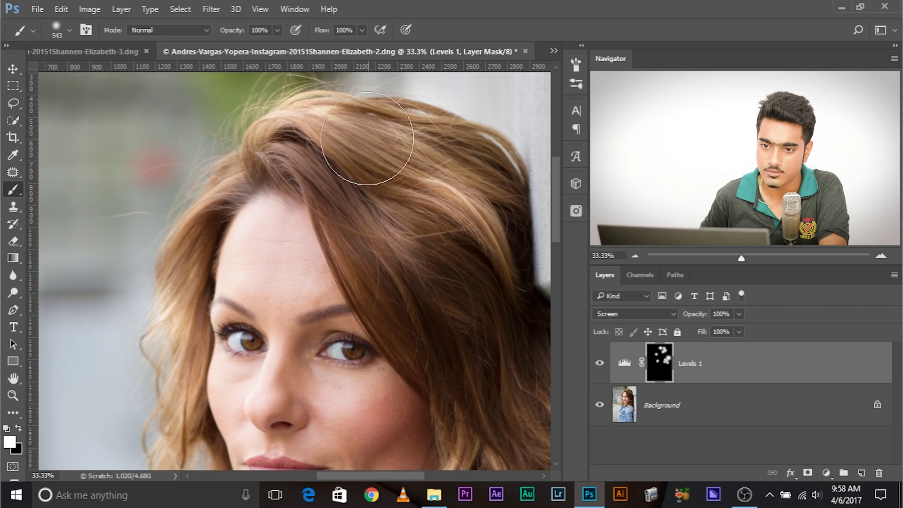
{"action": "left_click", "coordinate": [234, 181]}
Brighten the hair near the wall with a 735 px brush and compare the portrait with Levels 1 hidden and shown.
{"action": "left_click_drag", "start_coordinate": [433, 297], "coordinate": [362, 141]}
{"action": "scroll", "coordinate": [396, 187], "scroll_direction": "down", "scroll_amount": 3}
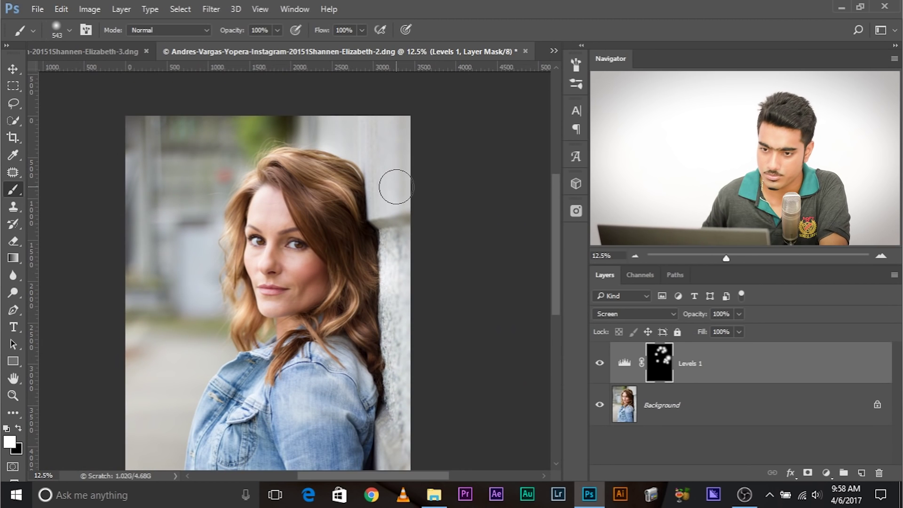
{"action": "left_click_drag", "start_coordinate": [397, 279], "coordinate": [407, 278]}
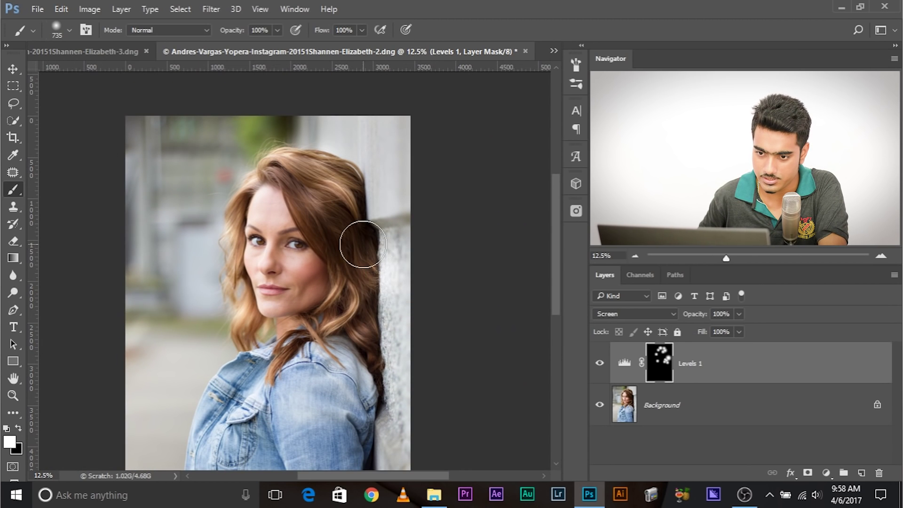
{"action": "left_click", "coordinate": [375, 265]}
{"action": "left_click", "coordinate": [600, 364]}
{"action": "left_click", "coordinate": [600, 363]}
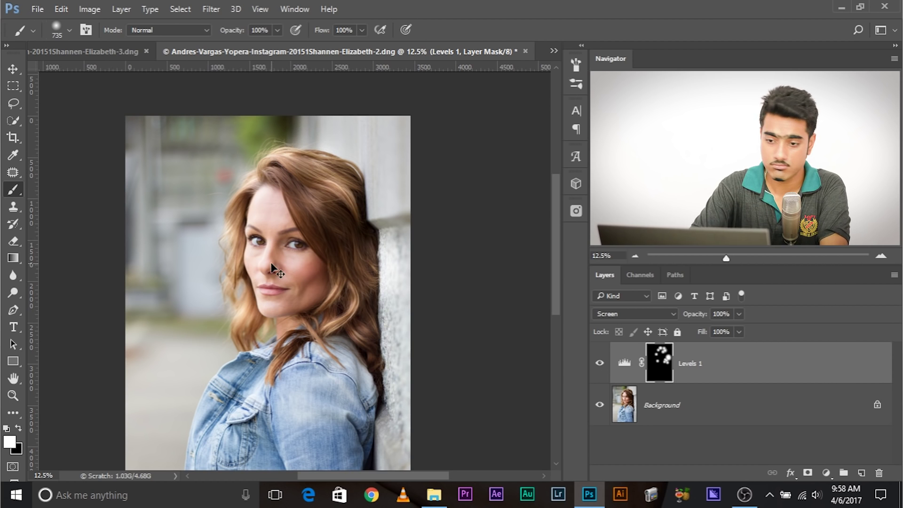
Paint black with a 579 px brush on the Levels 1 mask over the background, face and wall to remove spilled brightening.
{"action": "scroll", "coordinate": [272, 267], "scroll_direction": "up", "scroll_amount": 1}
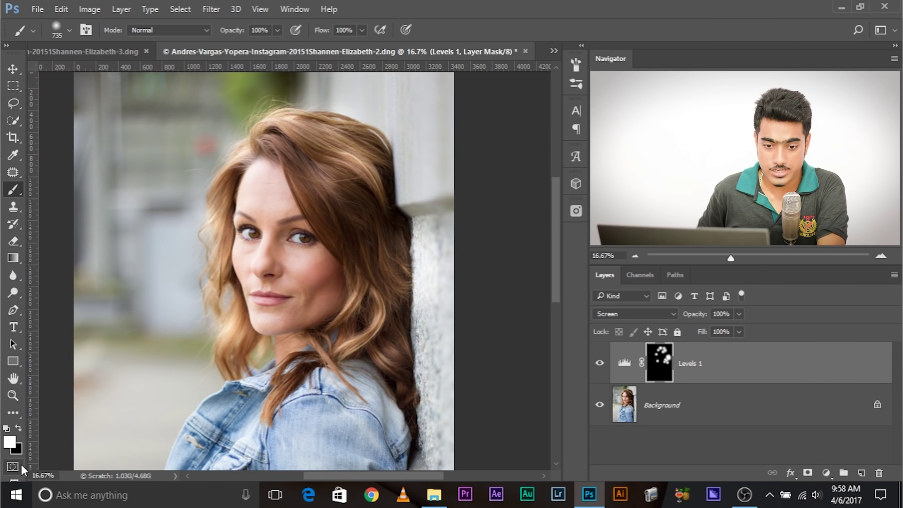
{"action": "key", "text": "x"}
{"action": "key", "text": "bracketleft"}
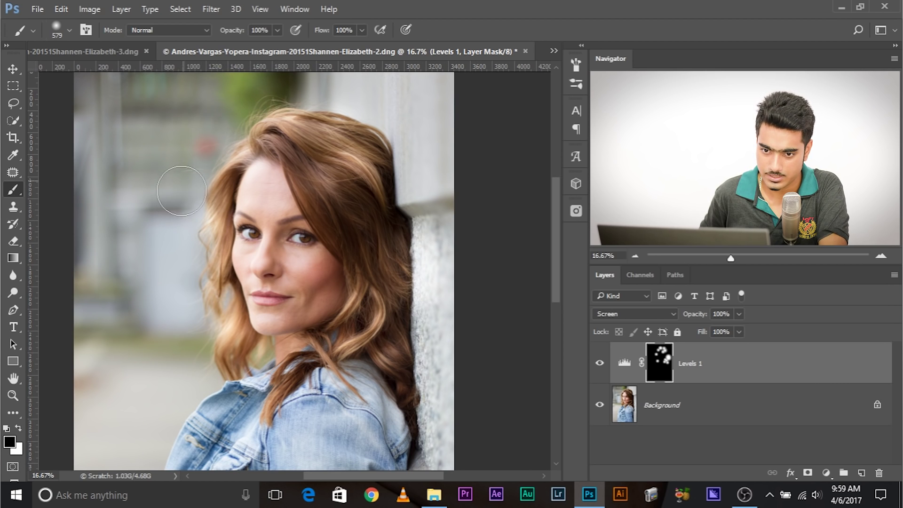
{"action": "left_click_drag", "start_coordinate": [190, 320], "coordinate": [162, 320]}
{"action": "left_click_drag", "start_coordinate": [282, 320], "coordinate": [310, 320]}
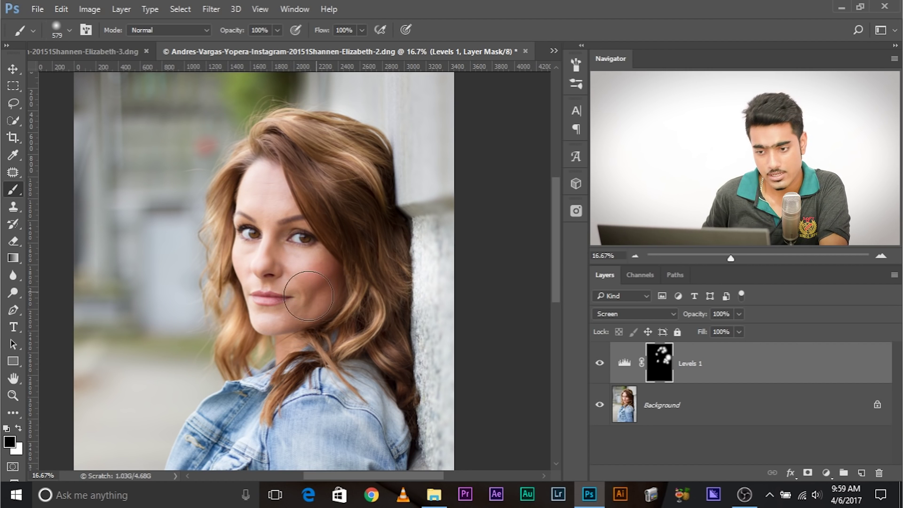
{"action": "left_click", "coordinate": [600, 363]}
{"action": "mouse_move", "coordinate": [462, 290]}
{"action": "left_mouse_down"}
{"action": "mouse_move", "coordinate": [435, 241]}
{"action": "mouse_move", "coordinate": [440, 320]}
{"action": "left_mouse_up"}
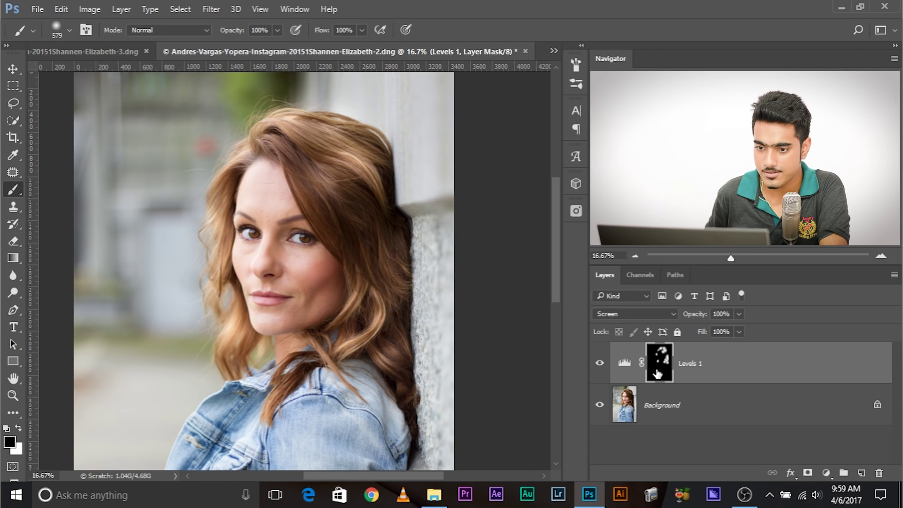
Duplicate Levels 1 and limit the copy to bright underlying tones with a Blend If range split for a smooth transition.
{"action": "left_click_drag", "start_coordinate": [736, 367], "coordinate": [867, 476]}
{"action": "key", "text": "ctrl+j"}
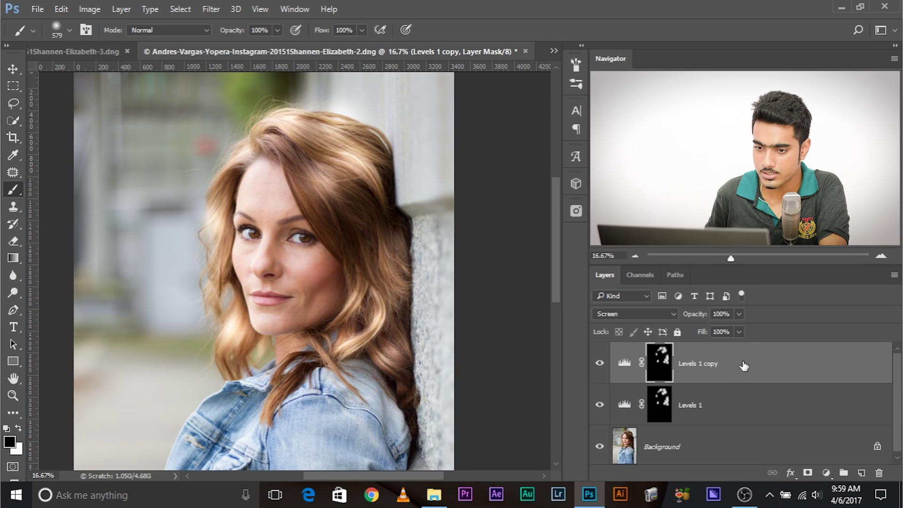
{"action": "right_click", "coordinate": [741, 366]}
{"action": "left_click", "coordinate": [531, 77]}
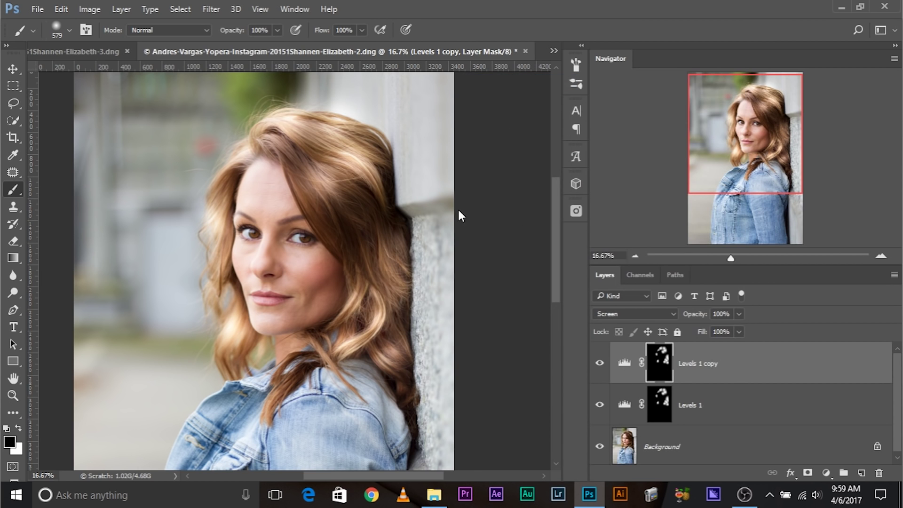
{"action": "left_click_drag", "start_coordinate": [651, 40], "coordinate": [682, 40]}
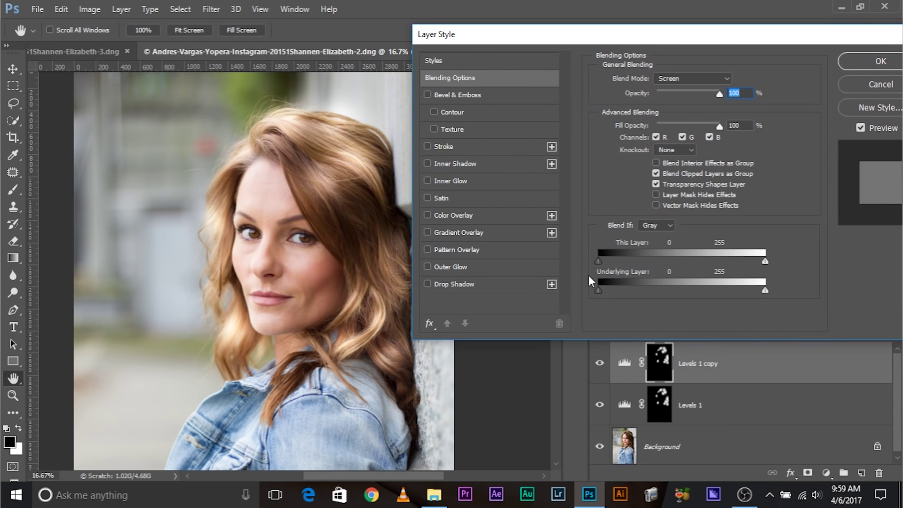
{"action": "left_click_drag", "start_coordinate": [598, 290], "coordinate": [742, 293]}
{"action": "key", "text": "alt"}
{"action": "left_click", "coordinate": [860, 66]}
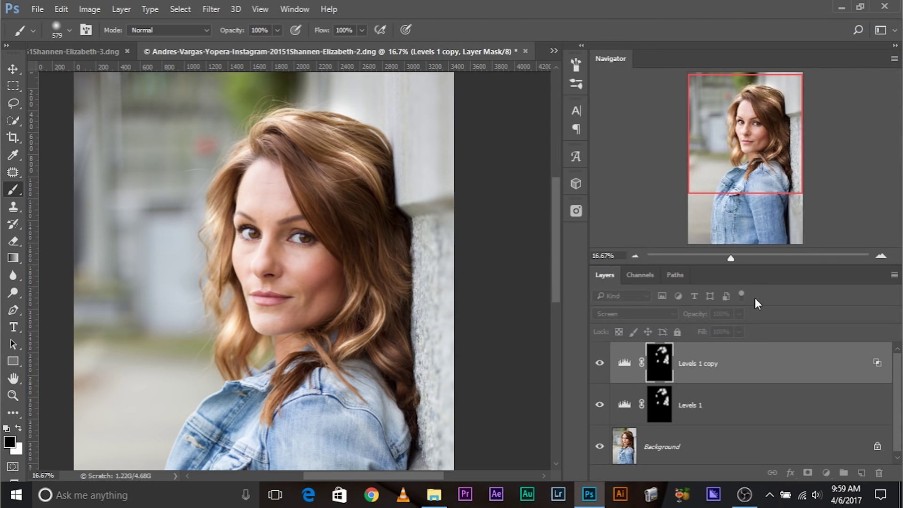
Group the two Levels layers of this portrait and compare the whole picture with the group hidden and shown.
{"action": "left_click", "coordinate": [739, 406], "text": "shift"}
{"action": "key", "text": "ctrl+g"}
{"action": "left_click", "coordinate": [600, 349]}
{"action": "left_click", "coordinate": [600, 350]}
{"action": "key", "text": "ctrl+minus"}
{"action": "key", "text": "ctrl+minus"}
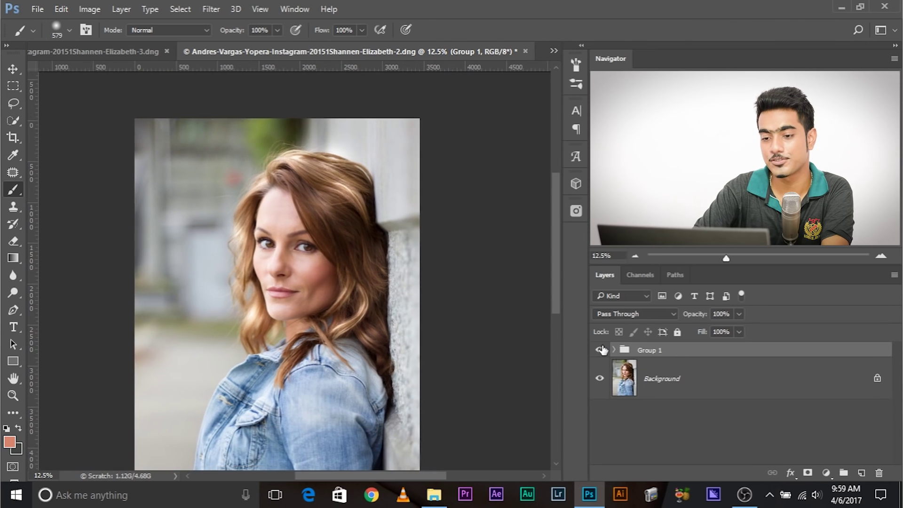